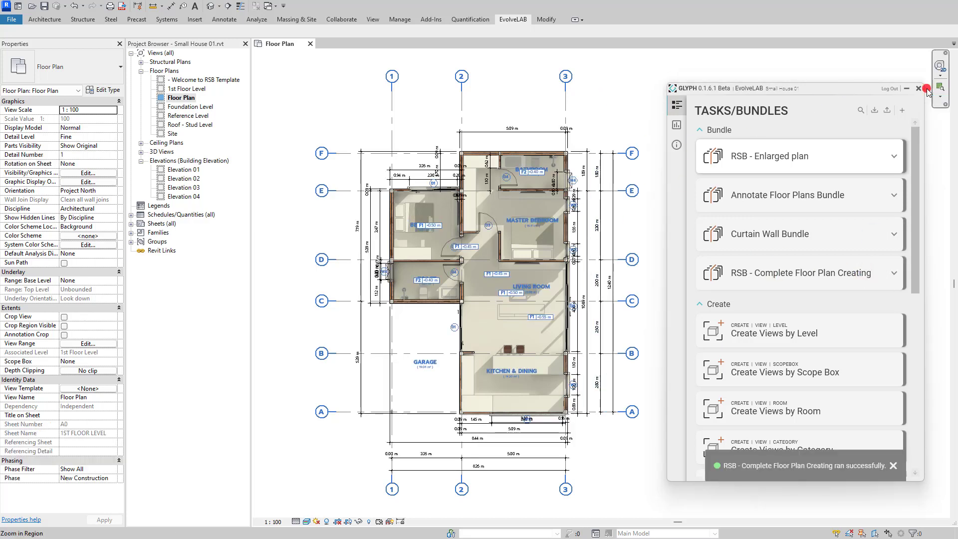
# - Close the Glyph window and change the four grid dimension strings to the RSB Dimension - Center to Center type
pyautogui.click(906, 88)
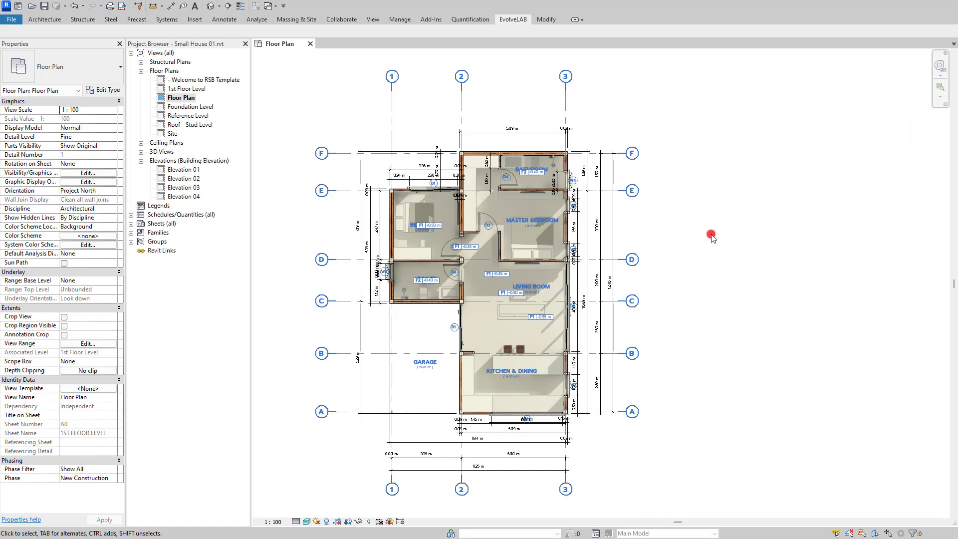
pyautogui.click(624, 227)
pyautogui.click(98, 119)
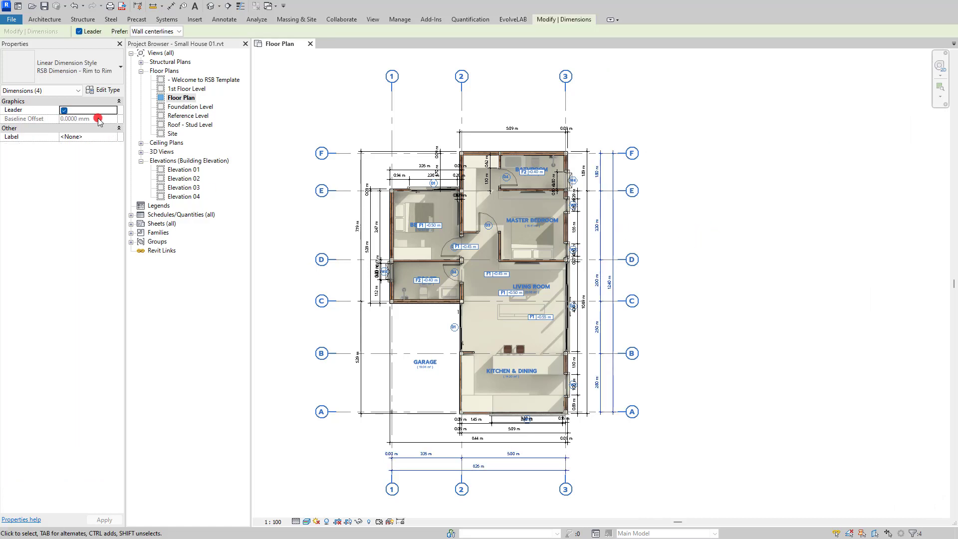
pyautogui.click(82, 80)
pyautogui.click(97, 151)
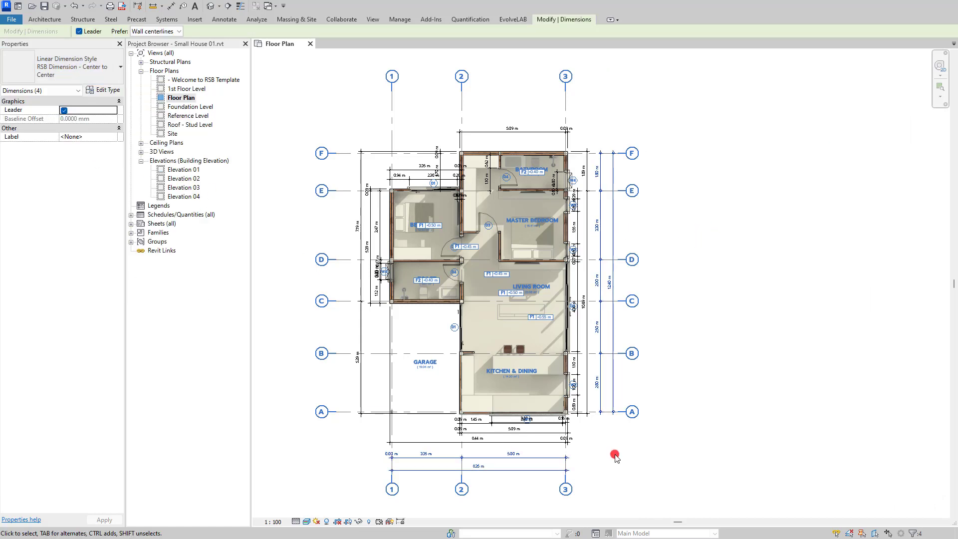
pyautogui.click(587, 455)
# - Shift the inner grid dimension strings below and right of the plan outward, closer to the overall dimensions
pyautogui.click(569, 455)
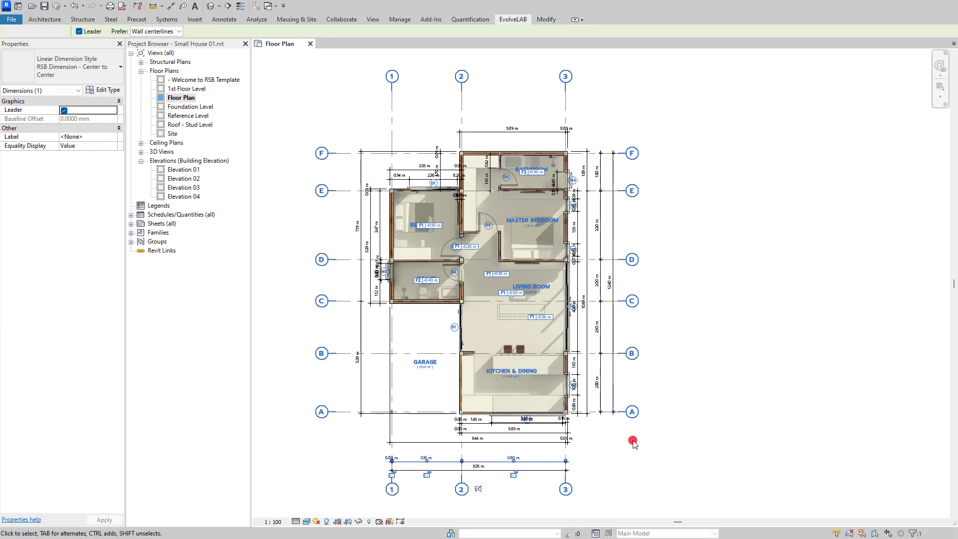
pyautogui.click(633, 440)
pyautogui.moveTo(603, 382); pyautogui.dragTo(608, 375)
pyautogui.click(712, 302)
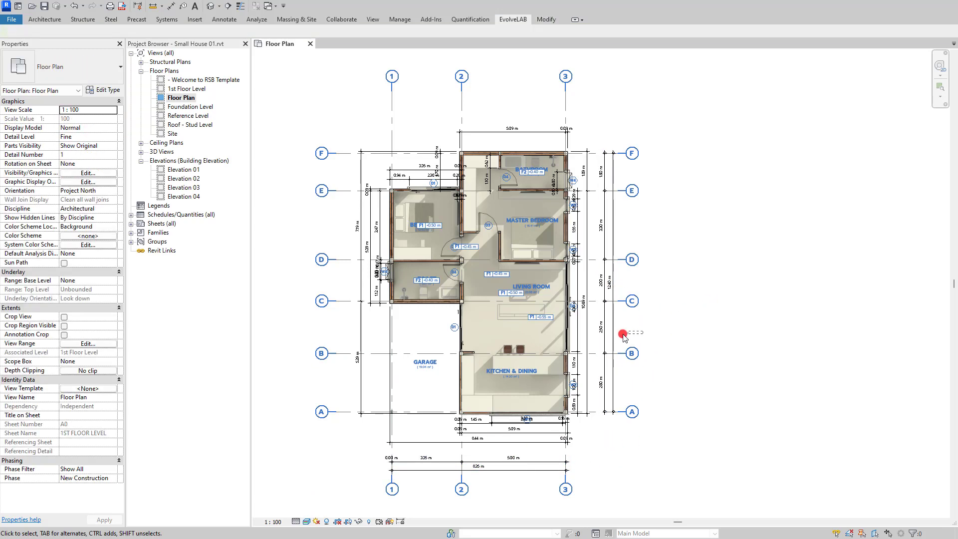
# - Copy the four grid dimension strings and paste duplicates aligned to the same place
pyautogui.moveTo(643, 332); pyautogui.dragTo(603, 324)
pyautogui.keyDown('ctrl'); pyautogui.moveTo(528, 473); pyautogui.dragTo(519, 456); pyautogui.keyUp('ctrl')
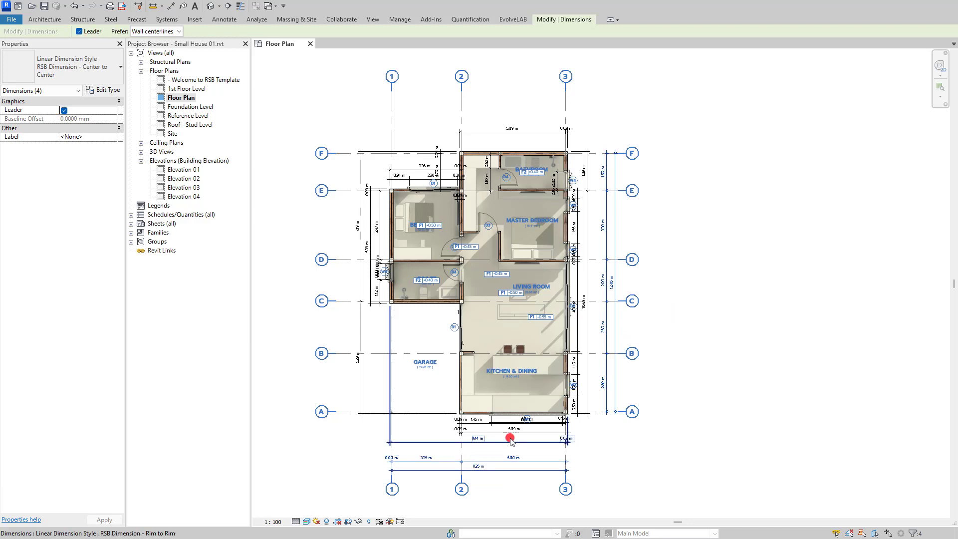
pyautogui.click(560, 20)
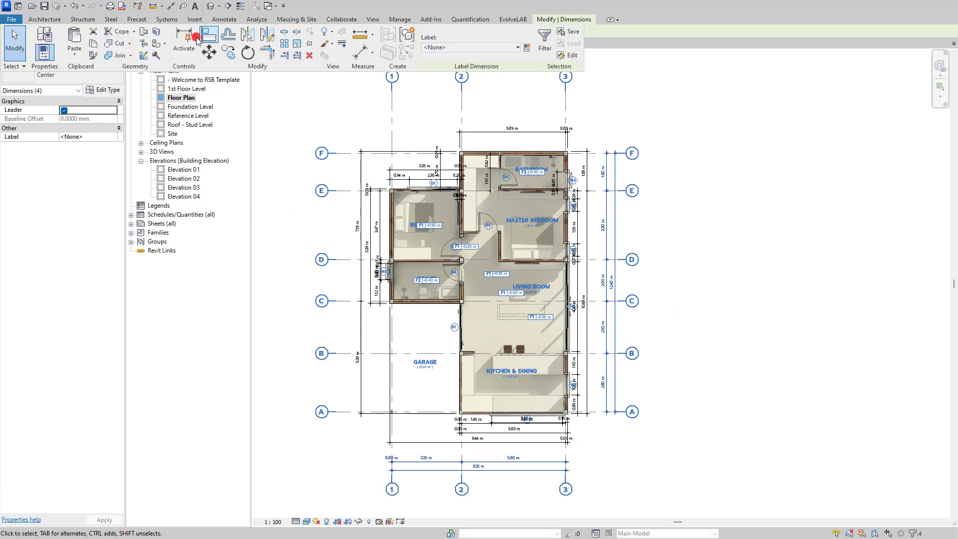
pyautogui.click(79, 56)
pyautogui.click(75, 150)
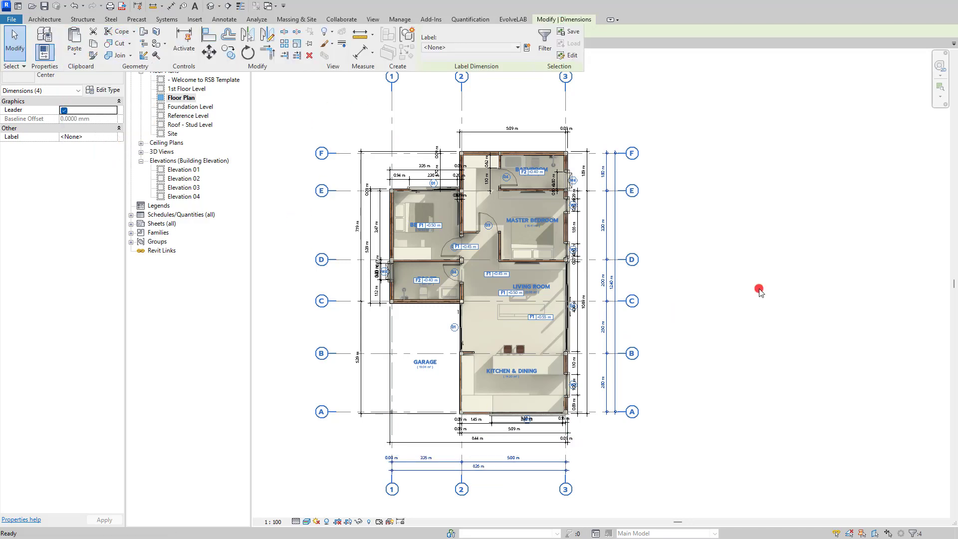
# - Move one set of the vertical grid dimensions to the opposite side of the plan, beside the grid A–F bubbles
pyautogui.click(702, 255)
pyautogui.click(614, 225)
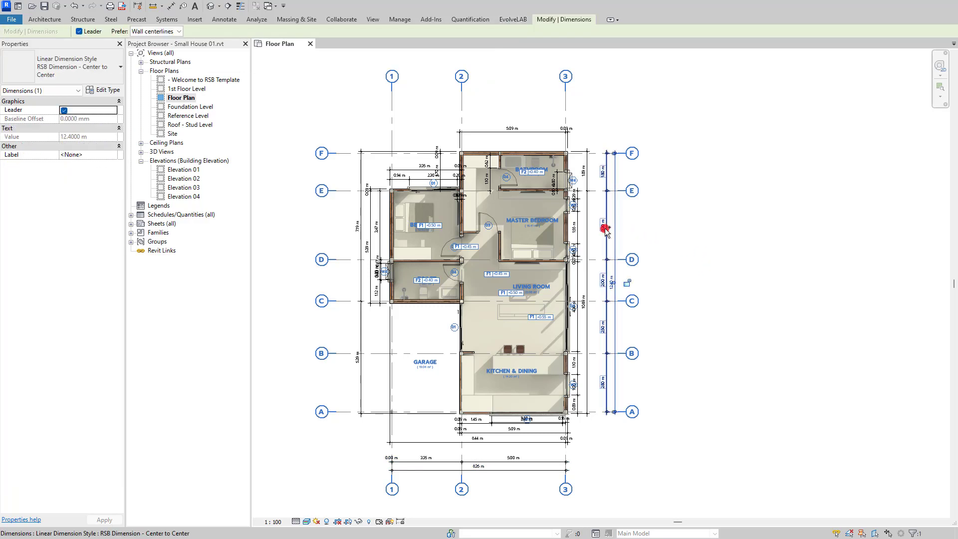
pyautogui.keyDown('ctrl'); pyautogui.click(606, 227); pyautogui.keyUp('ctrl')
pyautogui.moveTo(614, 232); pyautogui.dragTo(339, 240)
pyautogui.click(339, 242)
# - Move one set of the horizontal grid dimensions above the plan, just below the grid 1–3 bubbles
pyautogui.click(497, 470)
pyautogui.keyDown('ctrl'); pyautogui.click(503, 462); pyautogui.keyUp('ctrl')
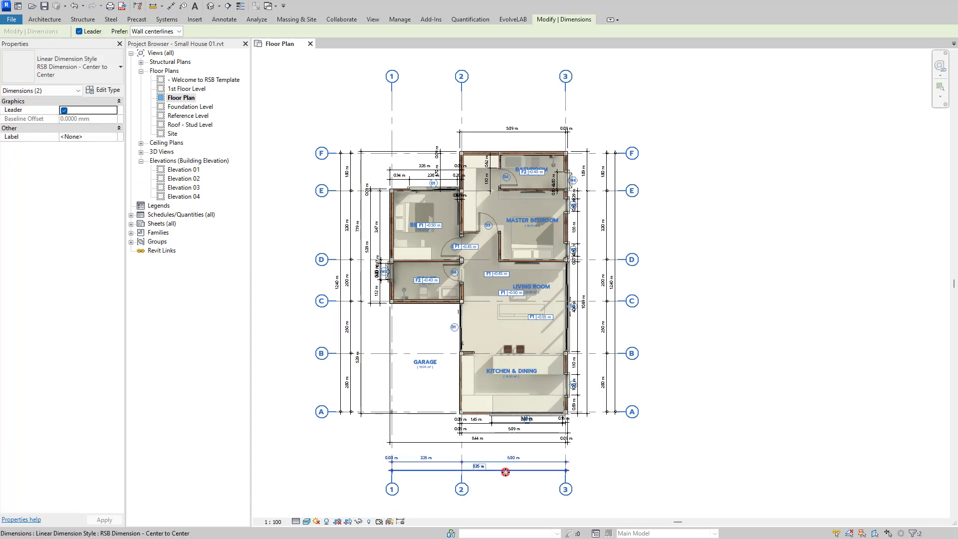
pyautogui.keyDown('ctrl'); pyautogui.moveTo(504, 470); pyautogui.dragTo(480, 94); pyautogui.keyUp('ctrl')
pyautogui.click(494, 78)
pyautogui.click(509, 72)
pyautogui.click(507, 94)
pyautogui.keyDown('ctrl'); pyautogui.click(532, 103); pyautogui.keyUp('ctrl')
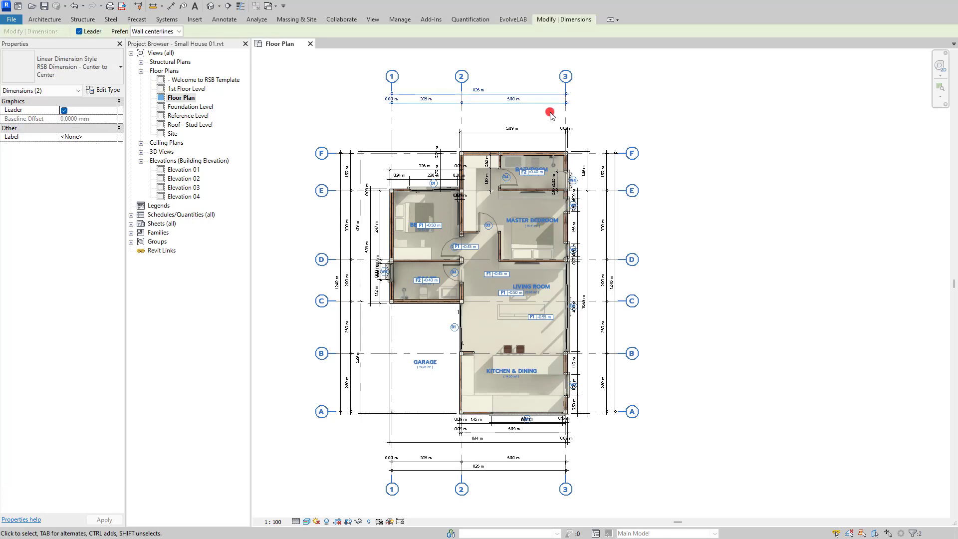
pyautogui.click(708, 106)
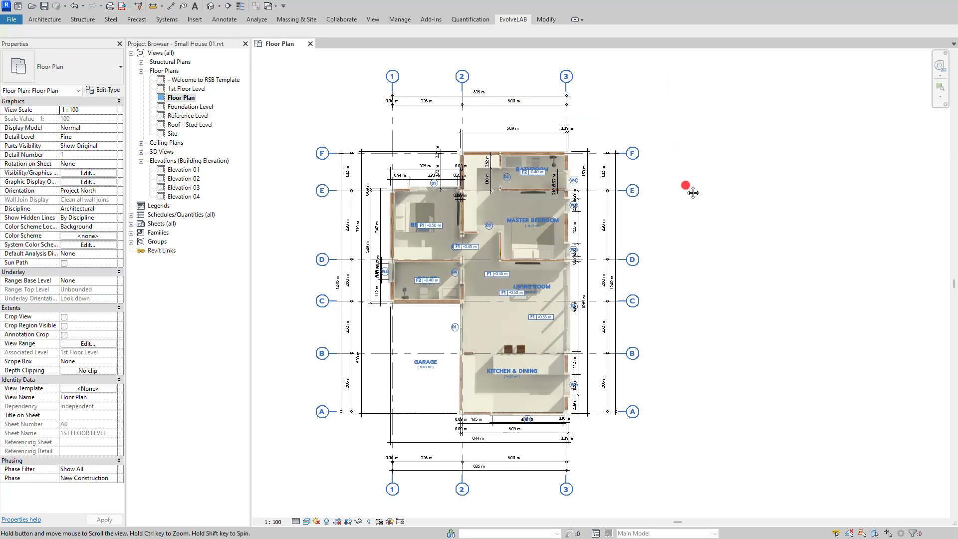
# - Move the two wall and opening dimension strings beside the master bedroom and living room outward, closer to the grid dimensions
pyautogui.moveTo(579, 120); pyautogui.dragTo(600, 124, button='middle')
pyautogui.moveTo(678, 208); pyautogui.dragTo(689, 180, button='middle')
pyautogui.scroll(5, 611, 265)
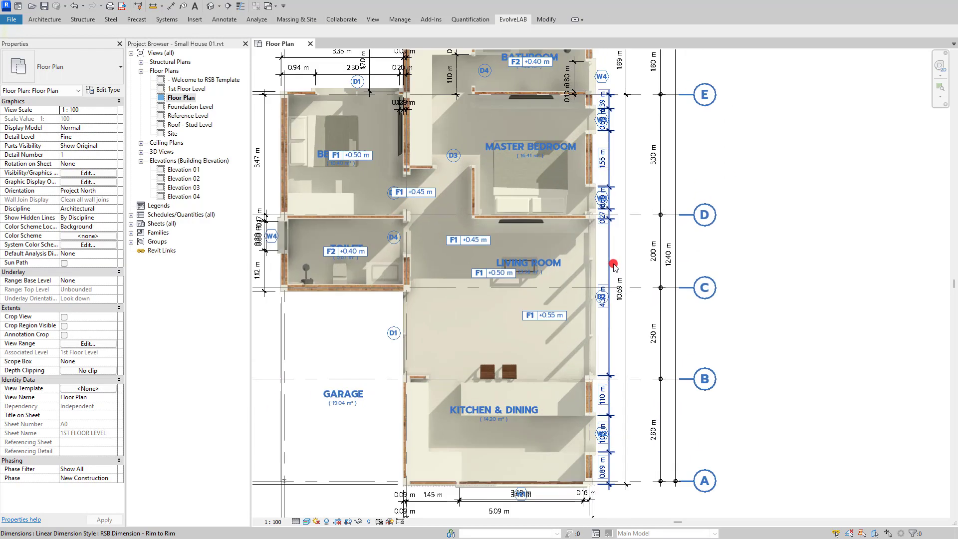
pyautogui.click(608, 228)
pyautogui.scroll(-2, 623, 222)
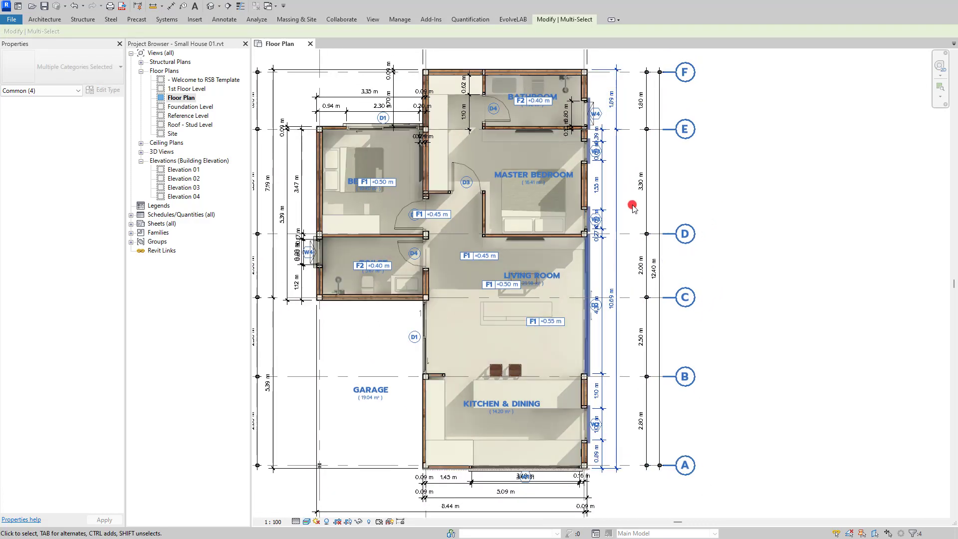
pyautogui.click(631, 207)
pyautogui.click(601, 193)
pyautogui.keyDown('ctrl'); pyautogui.click(617, 190); pyautogui.keyUp('ctrl')
pyautogui.moveTo(660, 184); pyautogui.dragTo(723, 197)
pyautogui.moveTo(745, 228); pyautogui.dragTo(749, 188, button='middle')
pyautogui.click(748, 189)
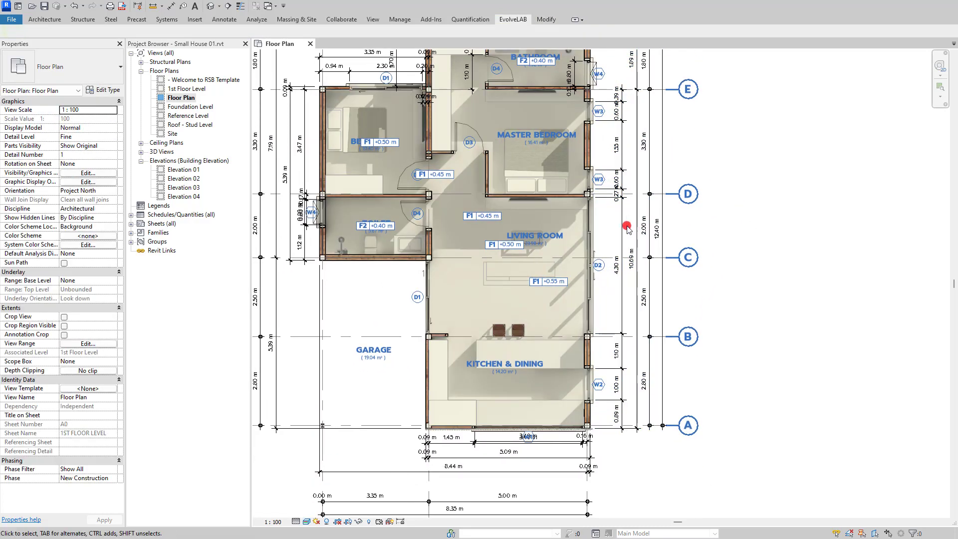
# - Shift the three wall dimension strings below the kitchen downward, closer to the grid dimensions
pyautogui.click(625, 226)
pyautogui.moveTo(730, 295); pyautogui.dragTo(751, 240, button='middle')
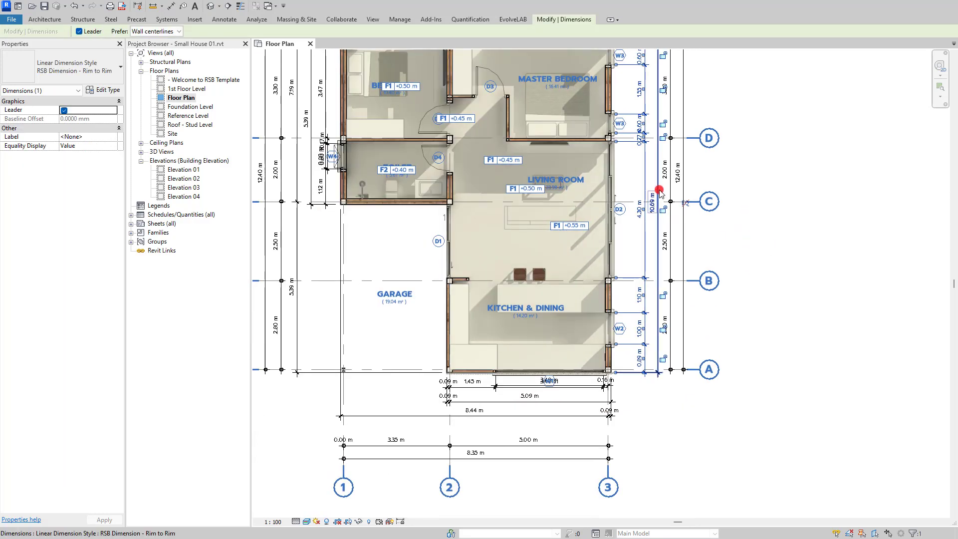
pyautogui.click(509, 423)
pyautogui.moveTo(480, 425); pyautogui.dragTo(472, 384)
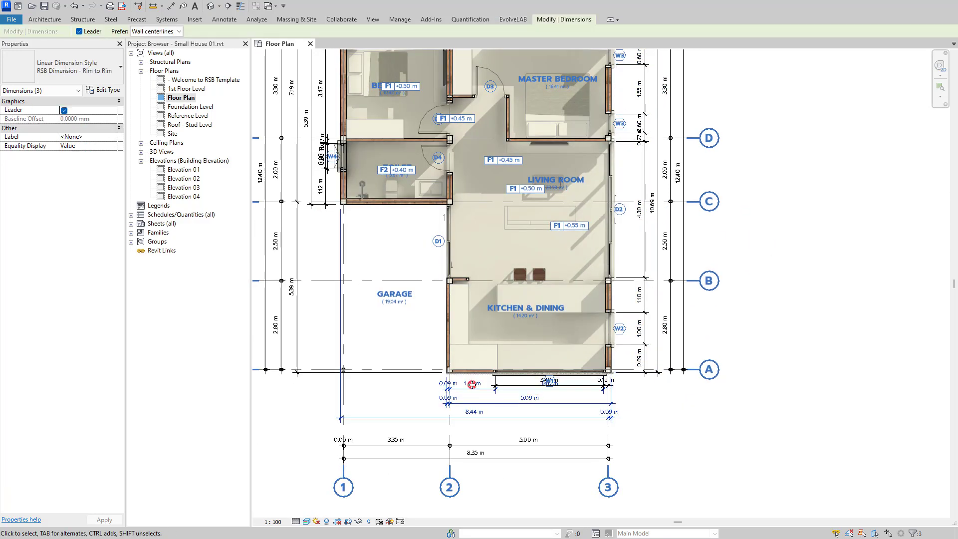
pyautogui.press('Down')
pyautogui.press('Down')
pyautogui.press('Down')
pyautogui.press('Down')
pyautogui.click(686, 426)
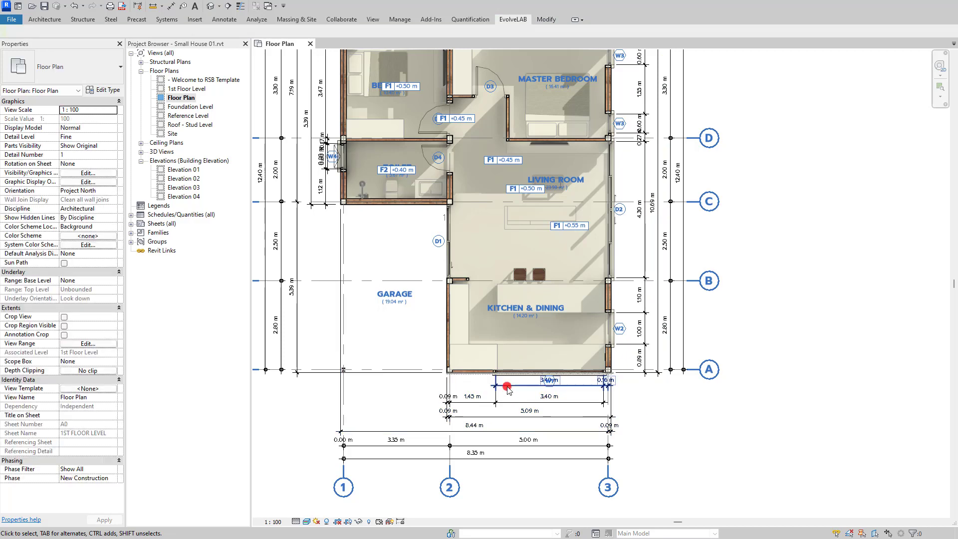
# - Delete the duplicate opening dimension string at W1 below the kitchen
pyautogui.scroll(1, 507, 387)
pyautogui.click(507, 387)
pyautogui.scroll(2, 484, 405)
pyautogui.press('Delete')
# - Edit the witness lines of the W1 opening dimension string to remove its grid 2 reference
pyautogui.click(439, 393)
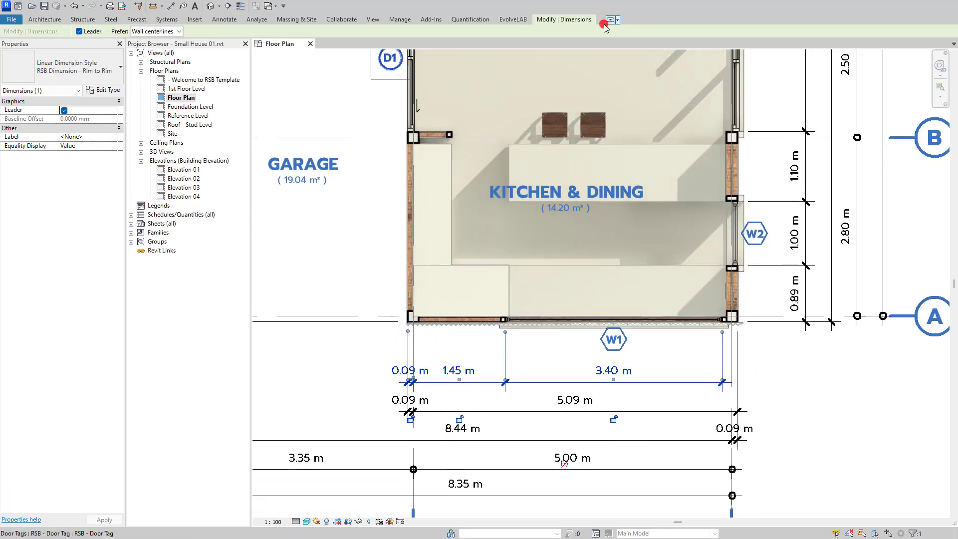
pyautogui.click(569, 21)
pyautogui.click(554, 41)
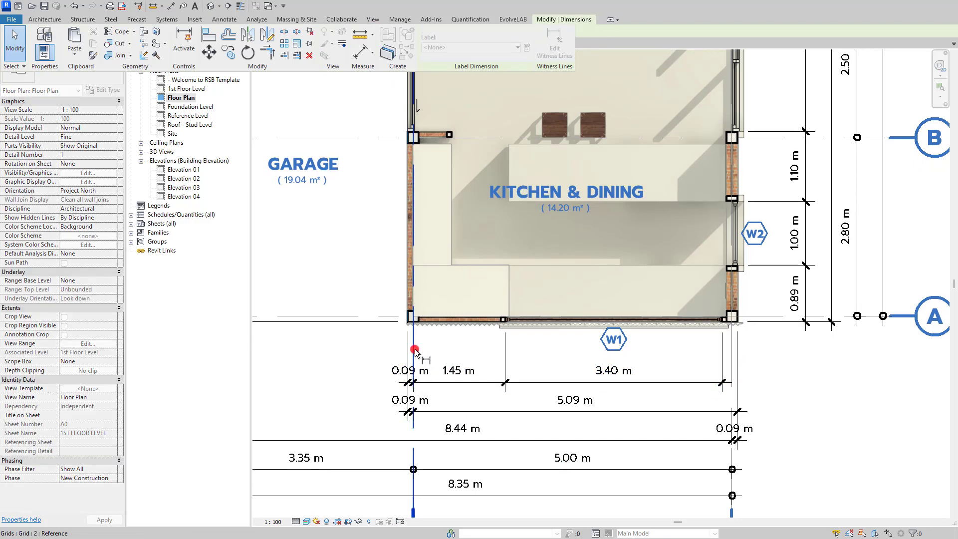
pyautogui.click(414, 355)
pyautogui.click(333, 372)
pyautogui.click(759, 381)
# - Shift the overall, wall and opening dimension strings beside the bedroom and toilet outward from the building
pyautogui.scroll(-4, 758, 383)
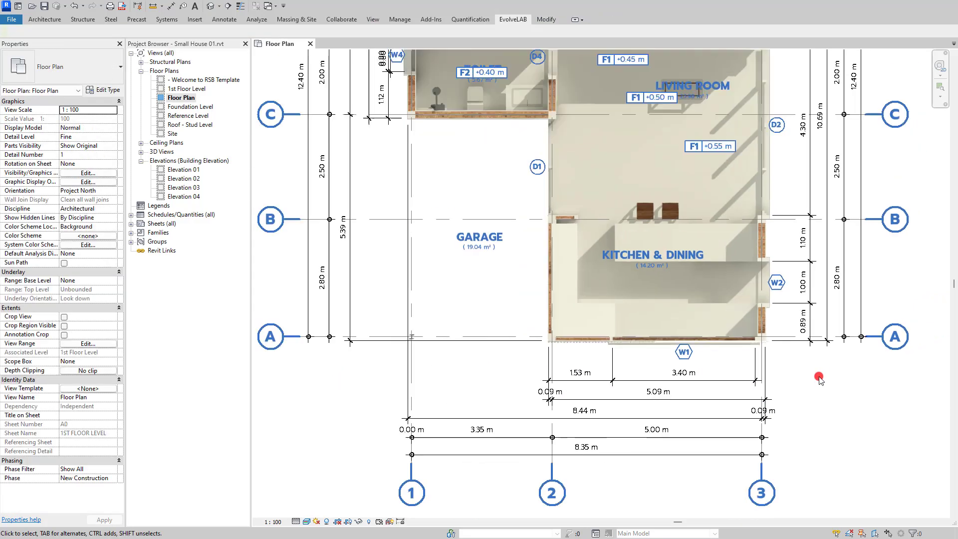
pyautogui.scroll(4, 439, 240)
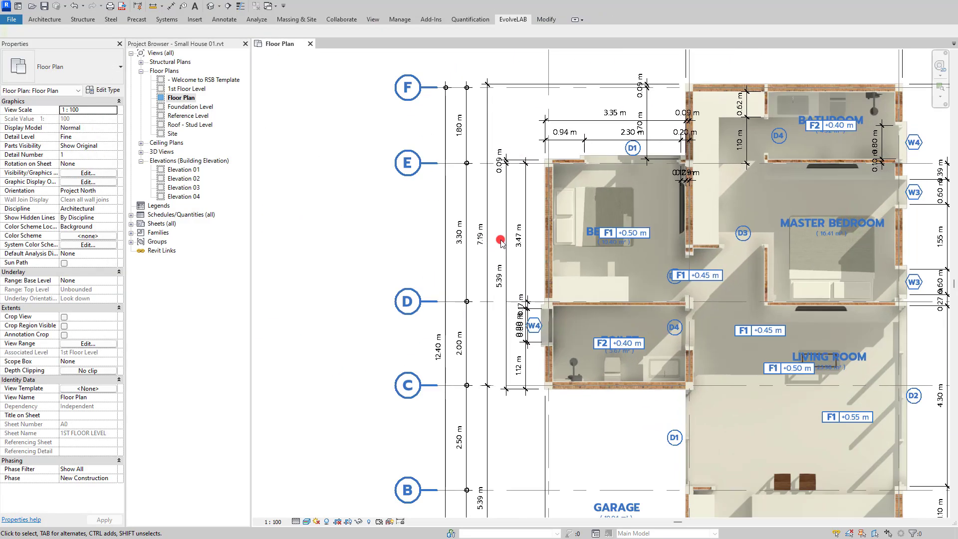
pyautogui.click(488, 236)
pyautogui.press('Left')
pyautogui.press('Left')
pyautogui.click(504, 267)
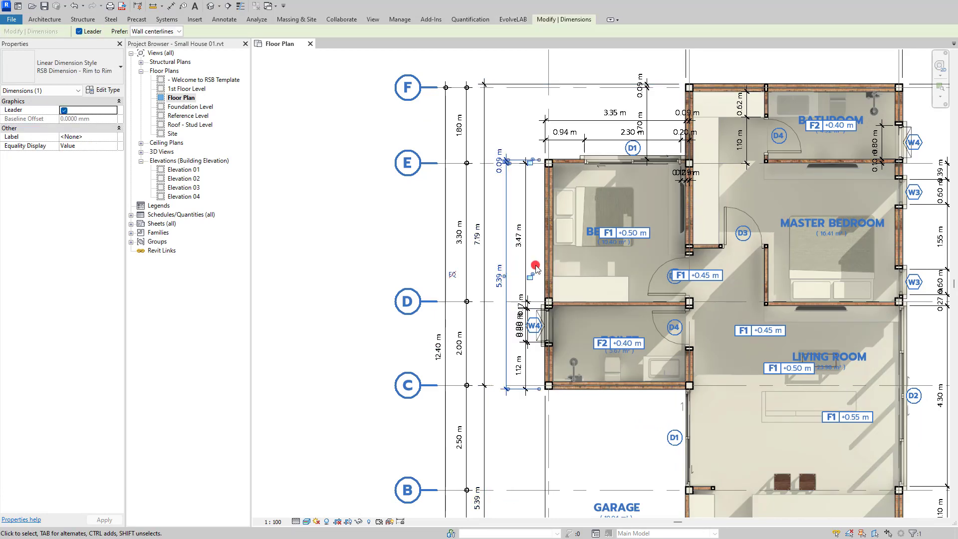
pyautogui.moveTo(536, 257); pyautogui.dragTo(502, 255)
pyautogui.press('Left')
pyautogui.press('Left')
pyautogui.press('Left')
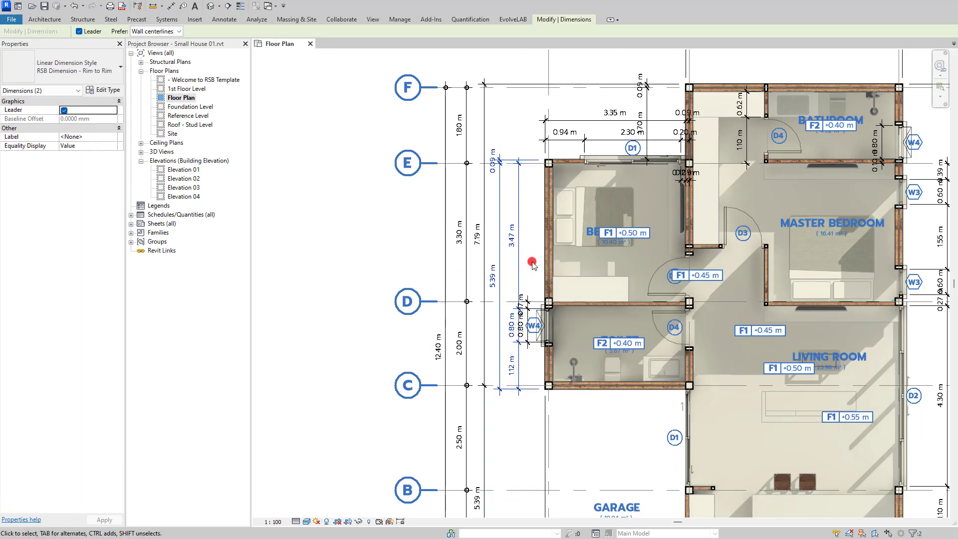
# - Delete the duplicate opening dimension string at the toilet's W4 window
pyautogui.click(532, 263)
pyautogui.click(523, 308)
pyautogui.press('Delete')
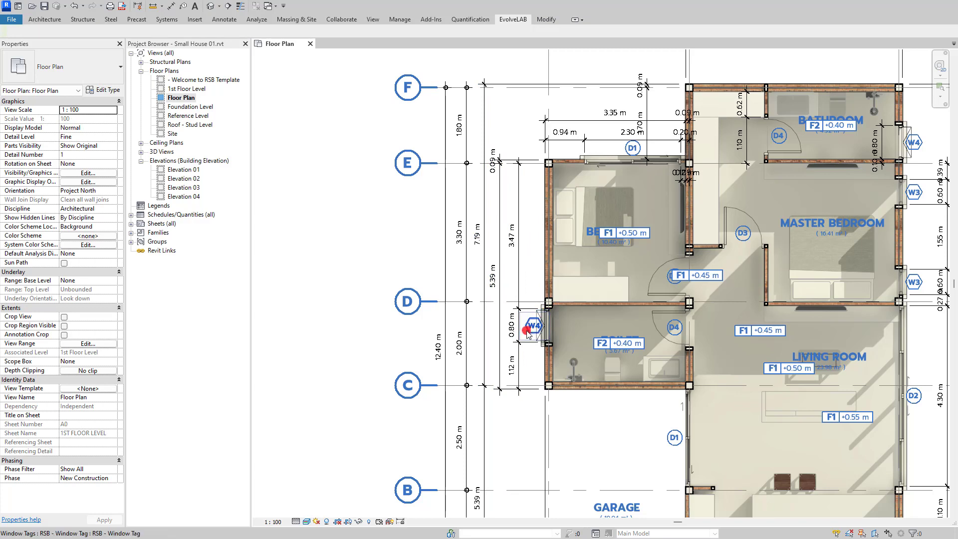
# - Nudge the grid, overall, wall and opening dimension strings beside the bedroom and toilet farther outward to even their spacing
pyautogui.click(519, 262)
pyautogui.moveTo(529, 260); pyautogui.dragTo(462, 268)
pyautogui.press('Left')
pyautogui.press('Left')
pyautogui.click(525, 263)
pyautogui.moveTo(526, 263); pyautogui.dragTo(473, 263)
pyautogui.press('Left')
pyautogui.click(522, 266)
pyautogui.click(512, 269)
pyautogui.press('Left')
pyautogui.press('Left')
pyautogui.click(531, 268)
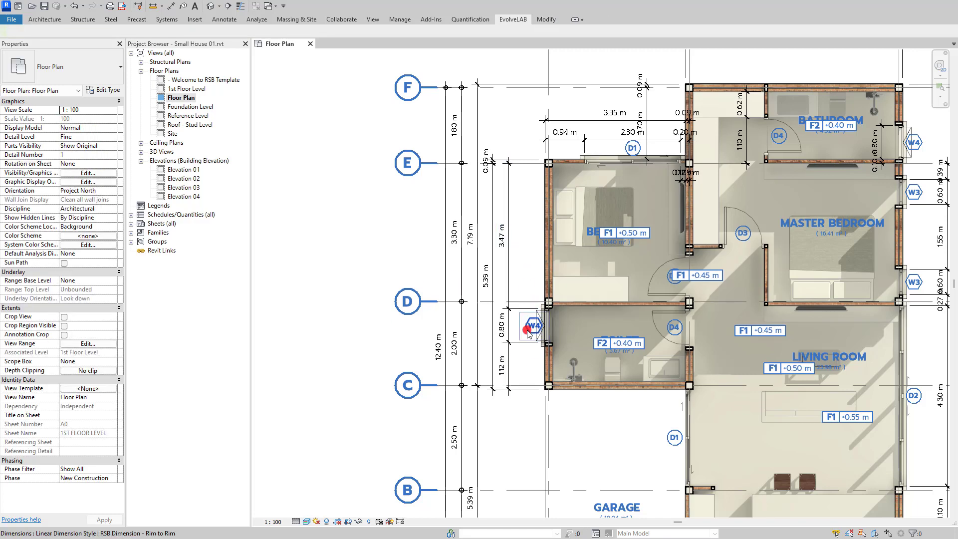
# - Move the toilet's W4 window tag outward, clear of the window
pyautogui.click(532, 327)
pyautogui.press('Left')
pyautogui.press('Left')
pyautogui.press('Left')
pyautogui.press('Left')
pyautogui.click(514, 224)
# - Nudge the W2, W3, W4 and D2 tags along the grid 3 wall outward from the wall
pyautogui.scroll(-3, 649, 249)
pyautogui.moveTo(649, 250); pyautogui.dragTo(562, 210, button='middle')
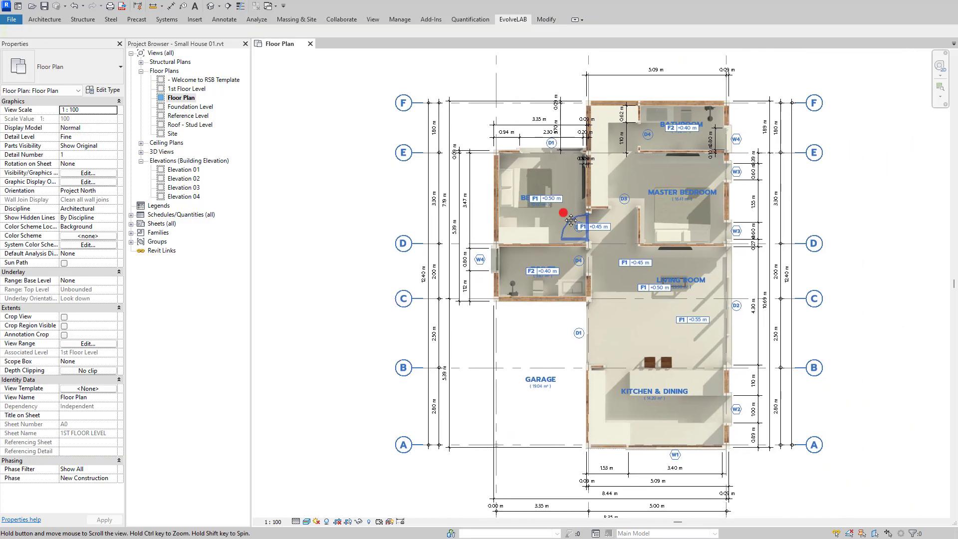
pyautogui.moveTo(720, 259); pyautogui.dragTo(684, 235, button='middle')
pyautogui.moveTo(812, 277); pyautogui.dragTo(812, 283, button='middle')
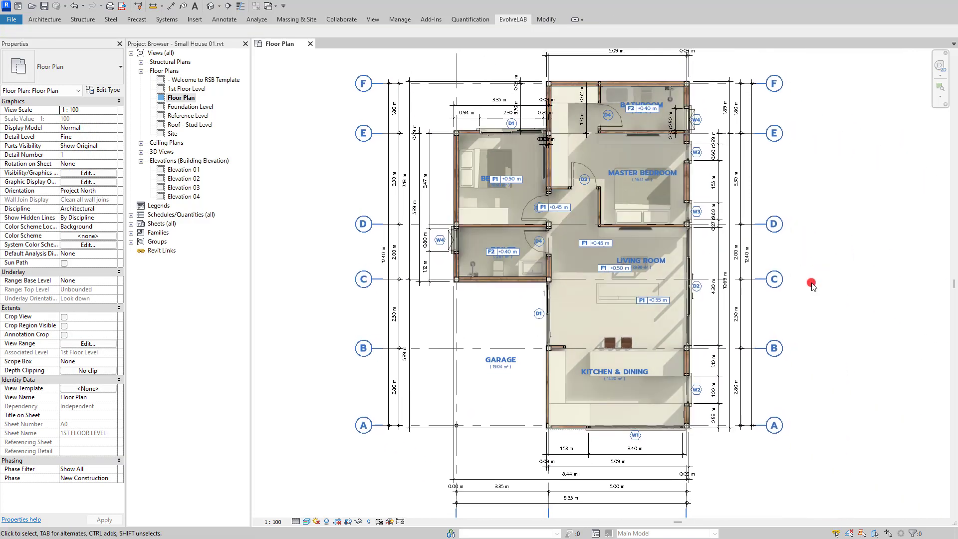
pyautogui.click(696, 390)
pyautogui.keyDown('ctrl'); pyautogui.click(698, 211); pyautogui.keyUp('ctrl')
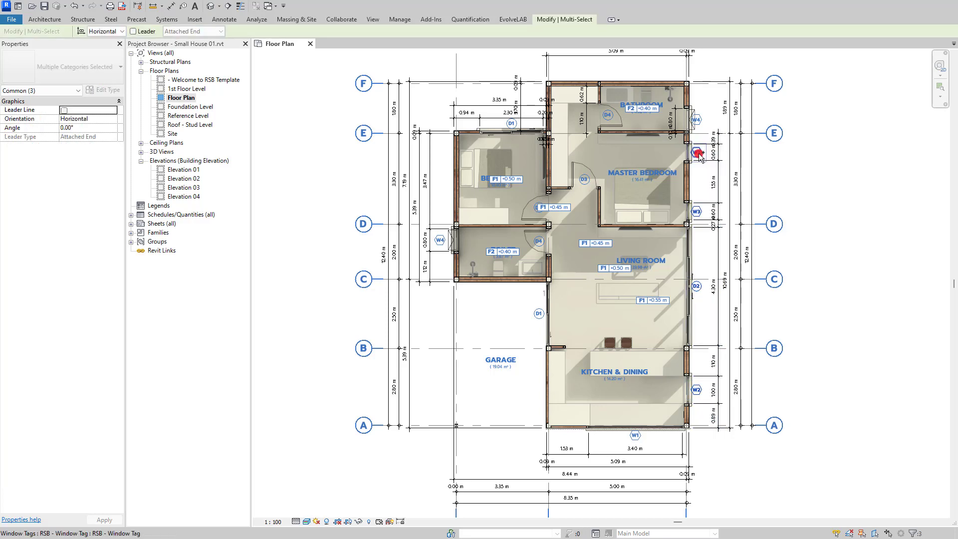
pyautogui.keyDown('ctrl'); pyautogui.click(702, 122); pyautogui.keyUp('ctrl')
pyautogui.press('Right')
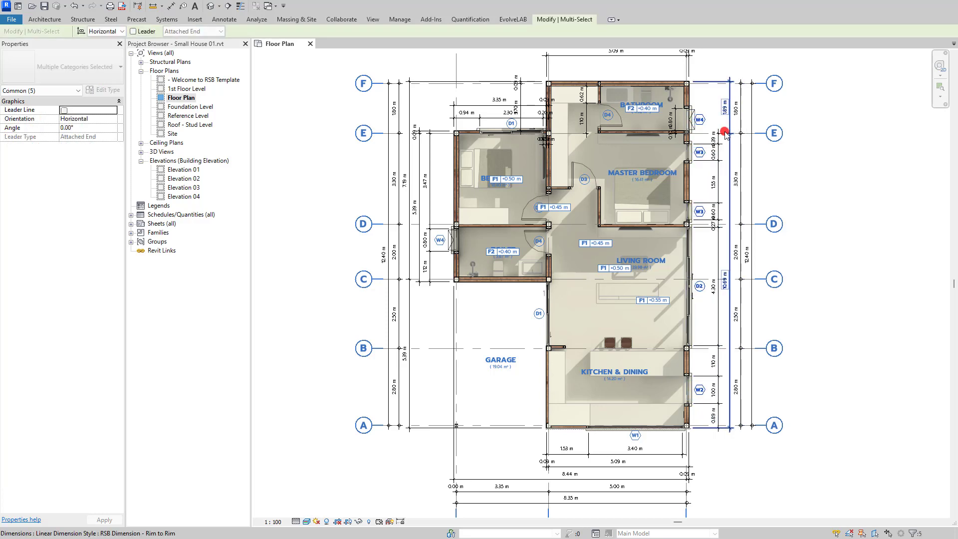
pyautogui.click(702, 119)
pyautogui.click(824, 121)
# - Delete the small overlapping dimension string at the grid 2 wall inside the bedroom
pyautogui.scroll(3, 549, 140)
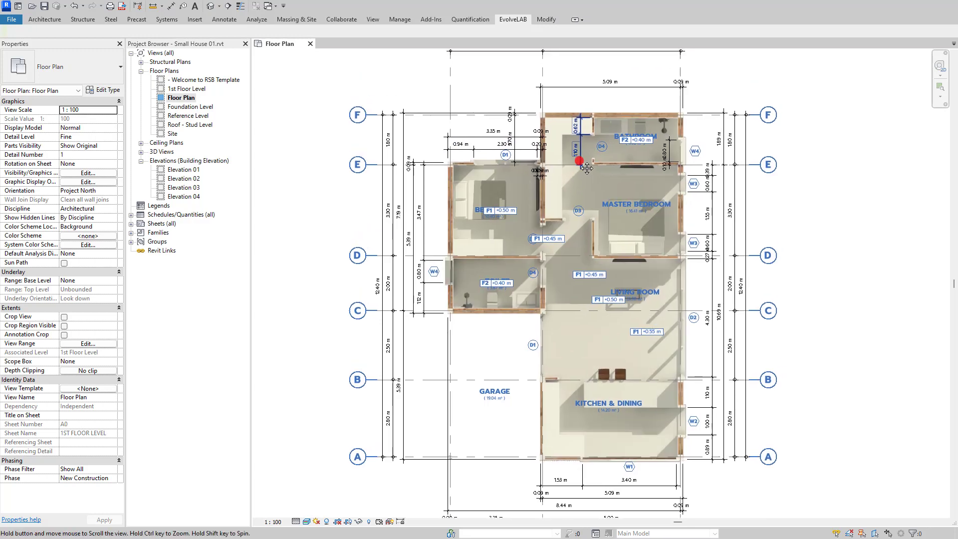
pyautogui.moveTo(508, 161); pyautogui.dragTo(530, 163)
pyautogui.click(507, 159)
pyautogui.click(542, 242)
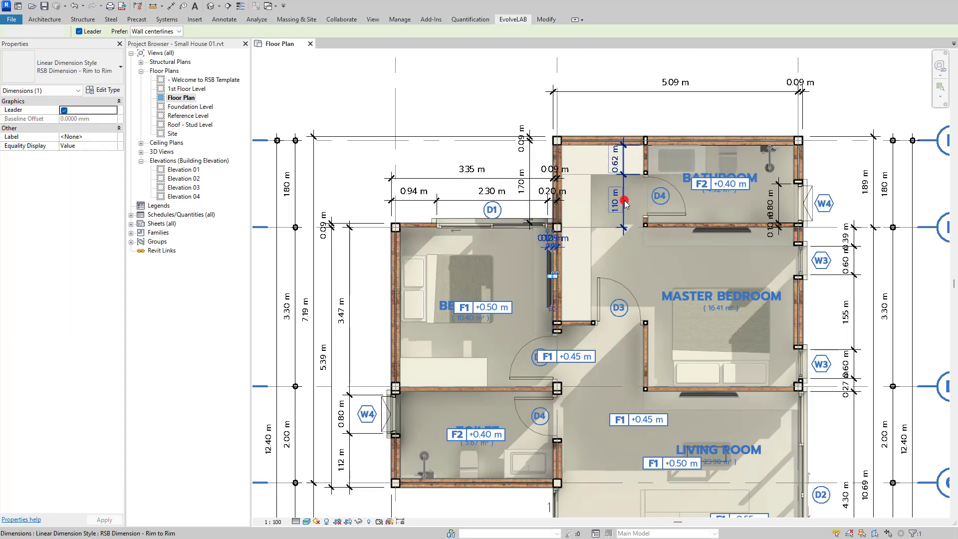
pyautogui.press('Delete')
# - Edit the witness lines of the bathroom's W4 window dimension to remove its grid E reference
pyautogui.moveTo(742, 200); pyautogui.dragTo(744, 233, button='middle')
pyautogui.scroll(2, 809, 229)
pyautogui.click(750, 240)
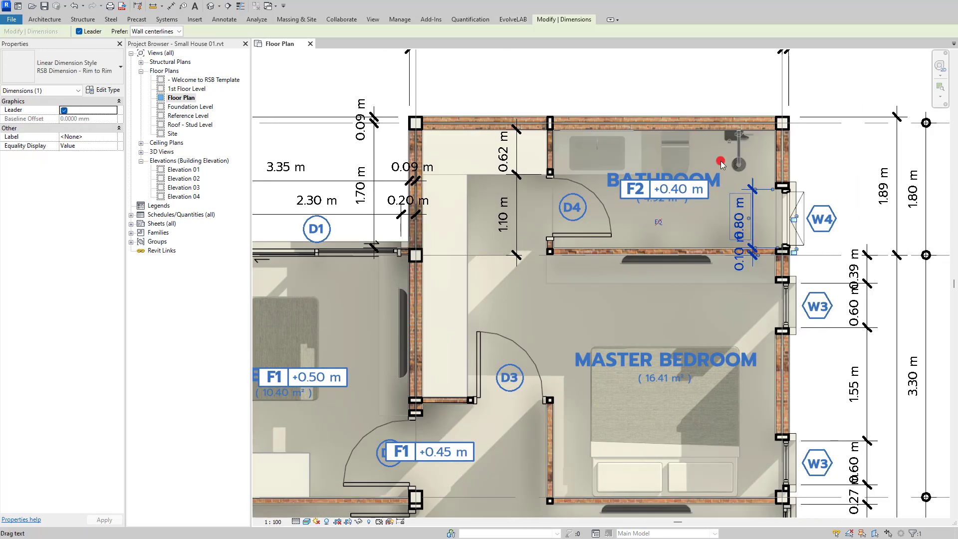
pyautogui.click(571, 19)
pyautogui.click(553, 43)
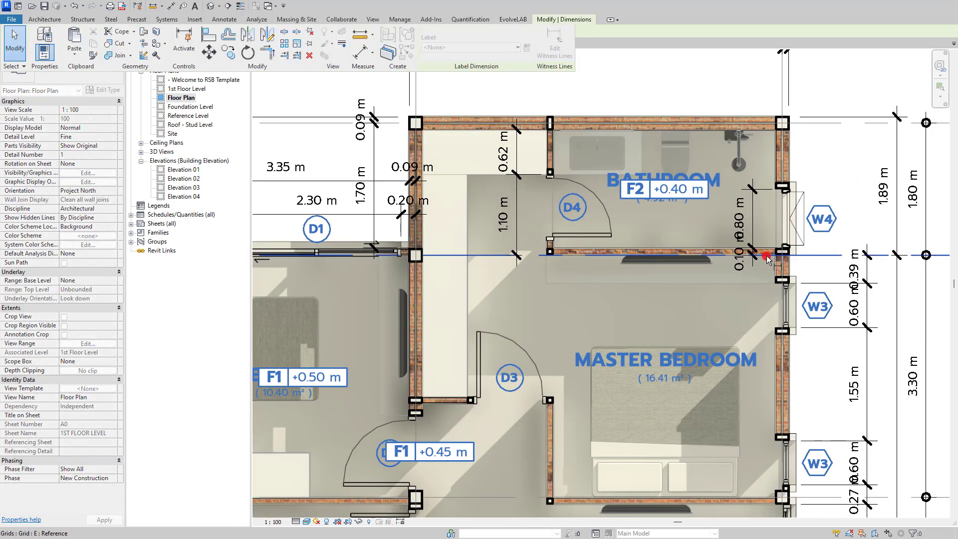
pyautogui.click(765, 255)
pyautogui.click(847, 158)
pyautogui.press('Escape')
pyautogui.moveTo(452, 204); pyautogui.dragTo(513, 219, button='middle')
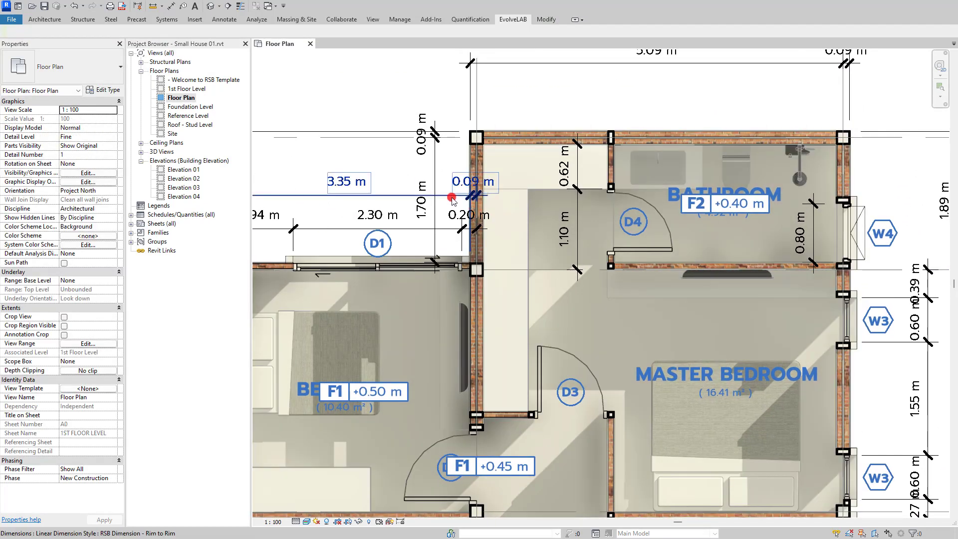
# - Edit the witness lines of the overall dimension above the bedroom to remove the small extra segment at the grid 2 wall
pyautogui.click(453, 196)
pyautogui.click(588, 20)
pyautogui.click(554, 43)
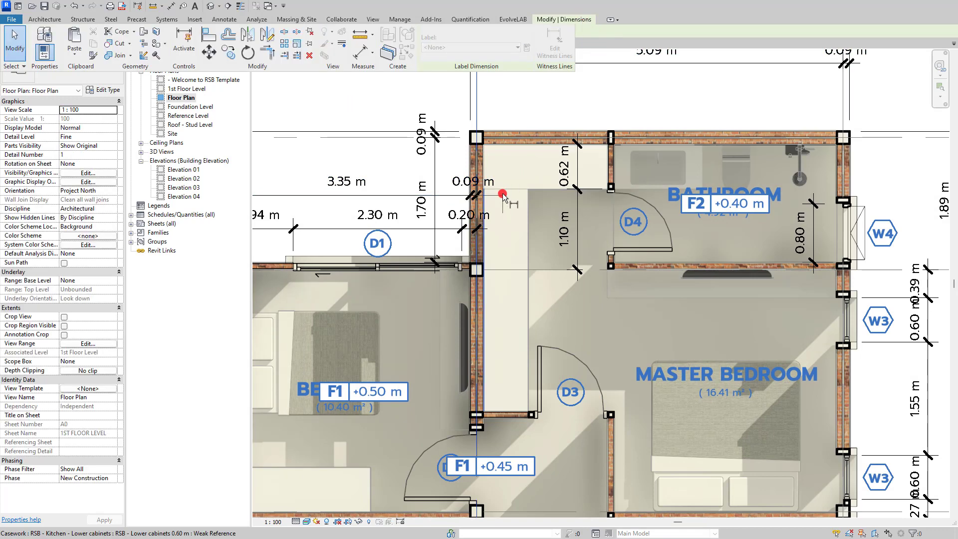
pyautogui.click(474, 200)
pyautogui.click(534, 93)
pyautogui.scroll(-3, 545, 209)
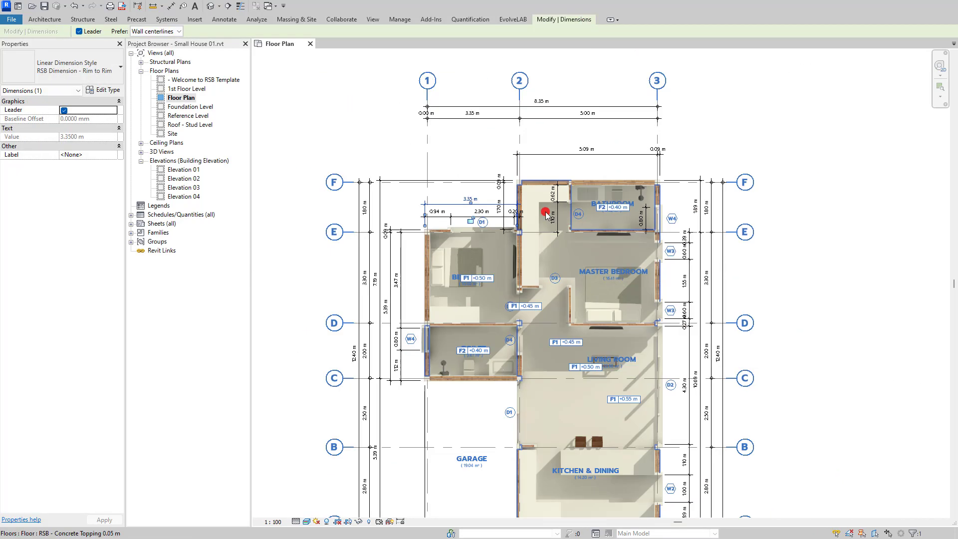
pyautogui.press('Escape')
# - Move the two dimension strings above the bedroom and its D1 door tag slightly farther out from the wall
pyautogui.moveTo(738, 234); pyautogui.dragTo(731, 209, button='middle')
pyautogui.scroll(2, 474, 200)
pyautogui.click(399, 185)
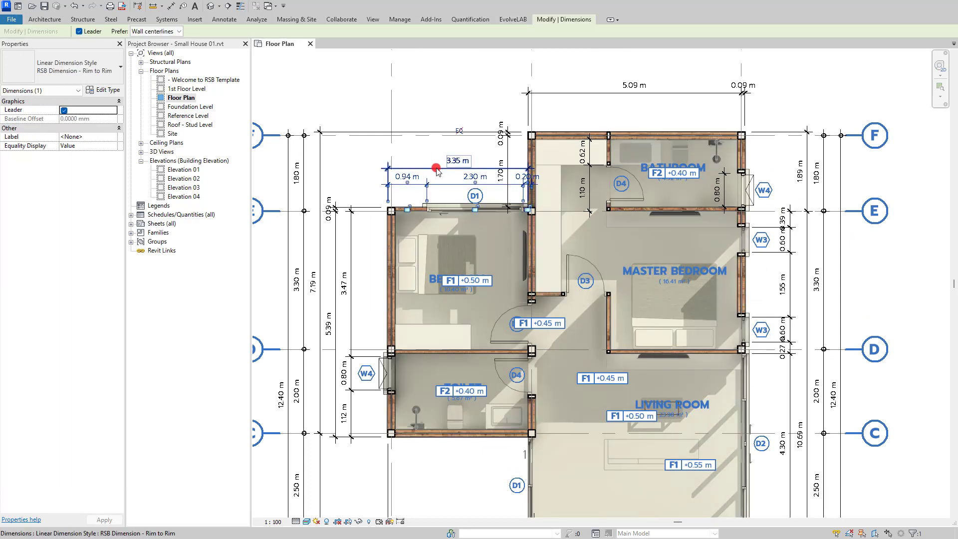
pyautogui.click(451, 122)
pyautogui.scroll(-2, 566, 168)
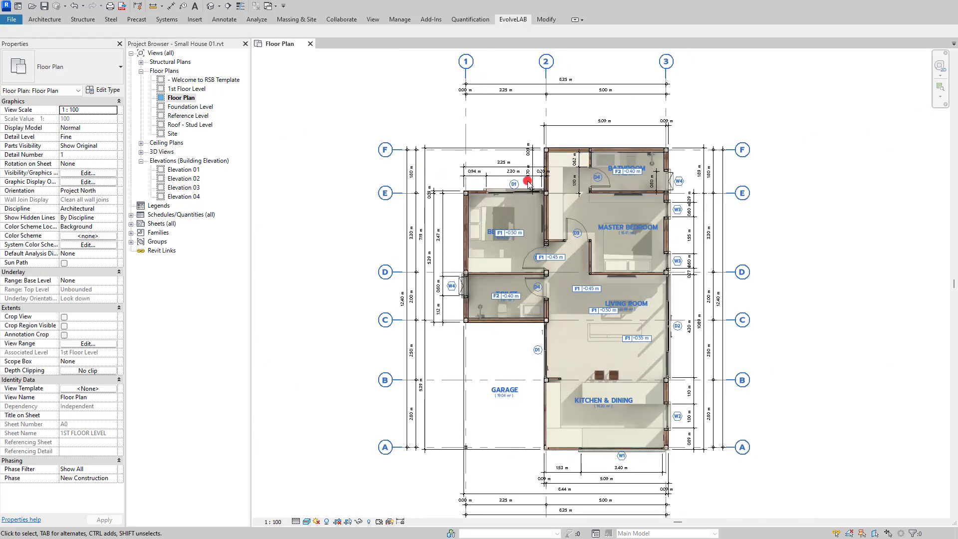
pyautogui.scroll(3, 514, 181)
pyautogui.moveTo(502, 185); pyautogui.dragTo(504, 180)
# - Move the bedroom's F1 +0.50 m floor tag down, clear of the room name and area
pyautogui.moveTo(523, 292); pyautogui.dragTo(523, 205, button='middle')
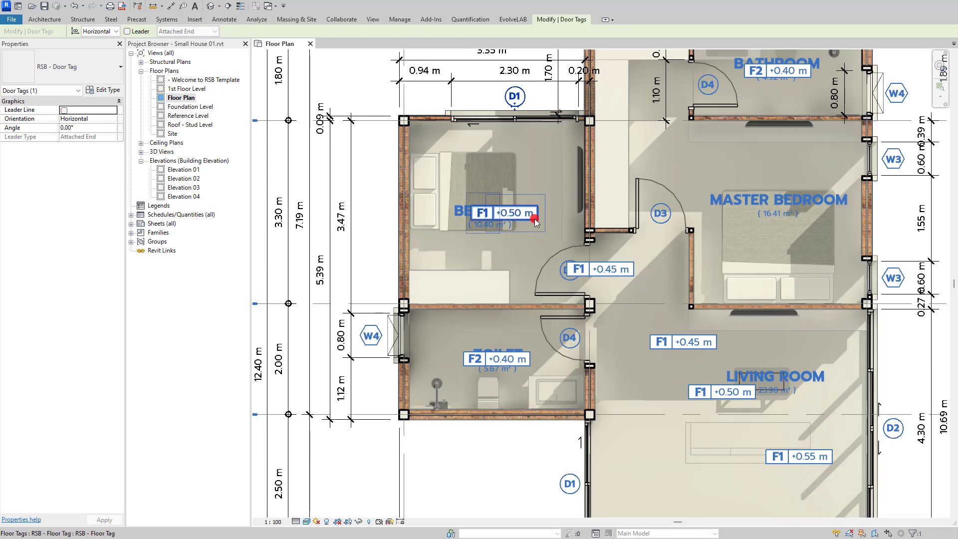
pyautogui.click(516, 217)
pyautogui.moveTo(505, 247); pyautogui.dragTo(503, 242)
# - Nudge the BEDROOM room tag up and to the right until it is centred above its floor tag
pyautogui.click(465, 213)
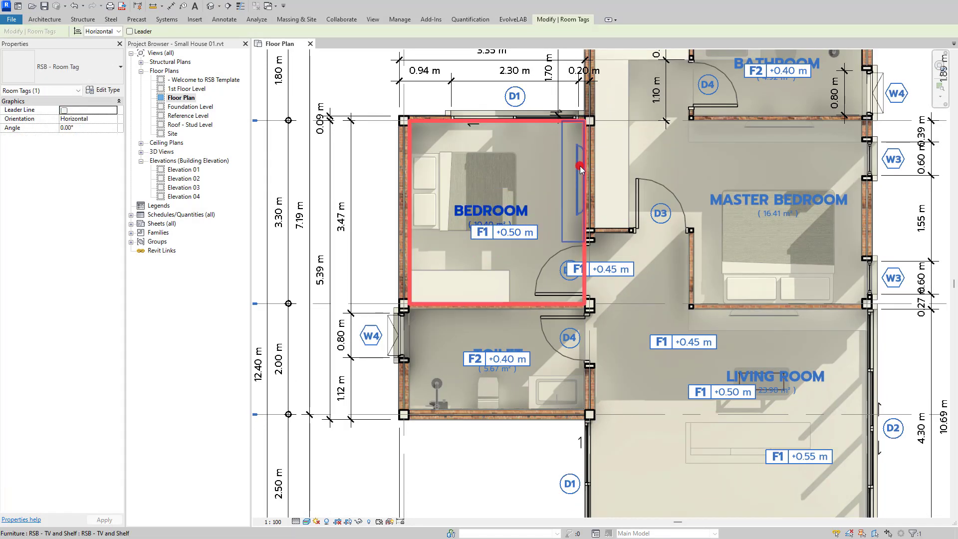
pyautogui.press('Up')
pyautogui.press('Up')
pyautogui.press('Up')
pyautogui.press('Right')
pyautogui.press('Right')
pyautogui.press('Right')
pyautogui.press('Right')
pyautogui.press('Right')
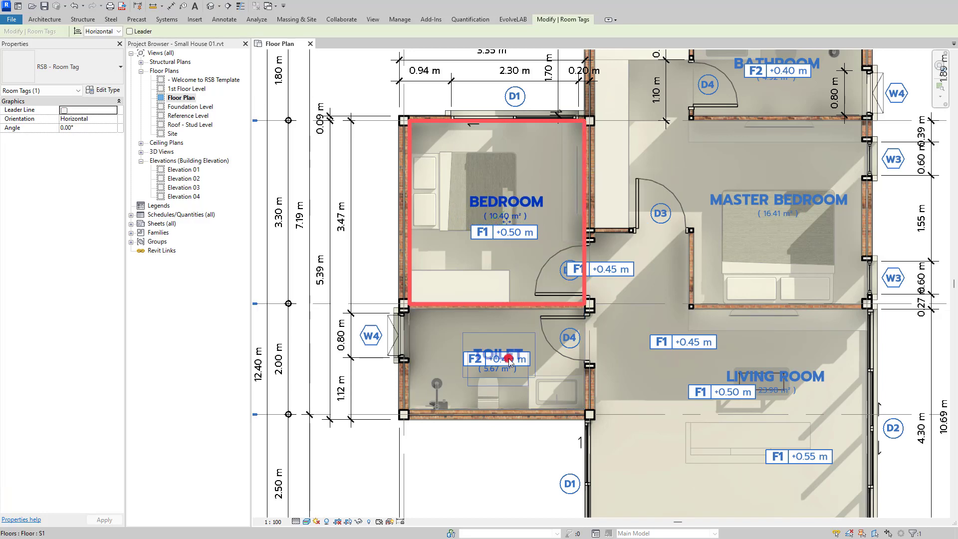
# - Separate the overlapping toilet tags by nudging the TOILET room tag up and the F2 +0.40 m floor tag down
pyautogui.click(508, 362)
pyautogui.press('Up')
pyautogui.press('Up')
pyautogui.press('Up')
pyautogui.click(529, 362)
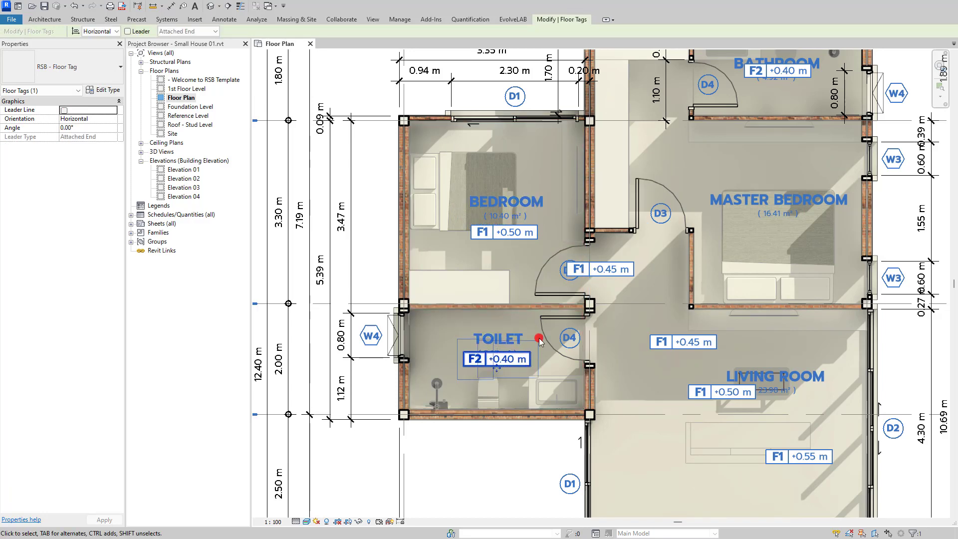
pyautogui.press('Down')
pyautogui.press('Down')
pyautogui.press('Down')
# - Move the F1 +0.45 m floor tag covering the bedroom's D3 door tag to beneath the MASTER BEDROOM room tag
pyautogui.moveTo(589, 288); pyautogui.dragTo(443, 355, button='middle')
pyautogui.moveTo(661, 296); pyautogui.dragTo(621, 328)
# - Separate the overlapping bathroom tags by nudging the BATHROOM room tag up and the F2 +0.40 m floor tag down
pyautogui.click(623, 162)
pyautogui.press('Up')
pyautogui.press('Up')
pyautogui.press('Up')
pyautogui.press('Up')
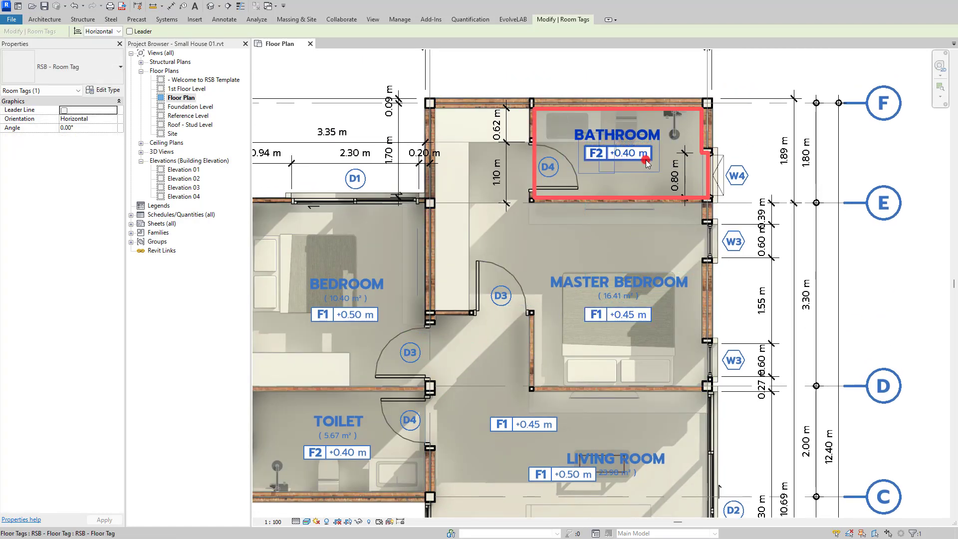
pyautogui.click(646, 158)
pyautogui.press('Down')
pyautogui.press('Down')
pyautogui.press('Down')
pyautogui.click(737, 85)
# - Delete the redundant F1 +0.45 m floor tag in the upper part of the living room
pyautogui.moveTo(674, 400); pyautogui.dragTo(643, 196, button='middle')
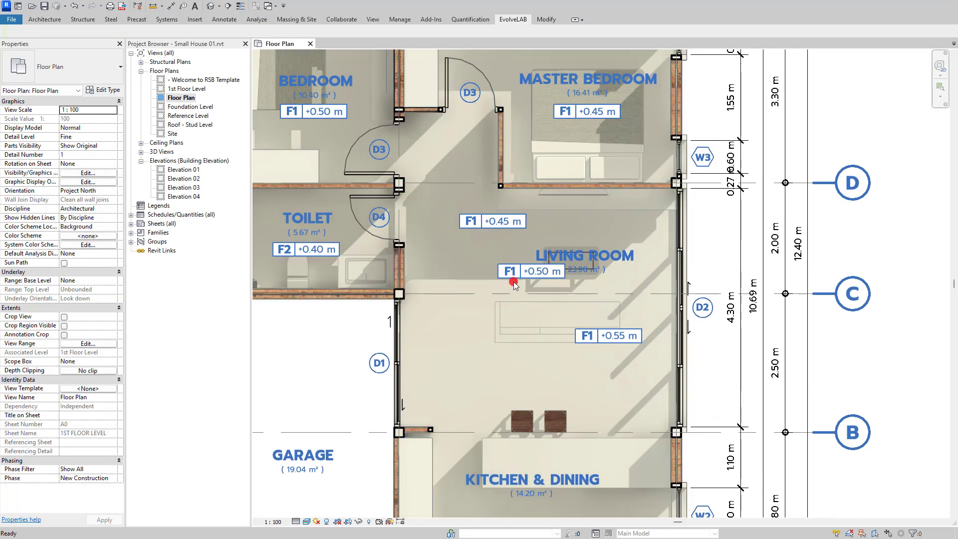
pyautogui.click(499, 229)
pyautogui.scroll(-2, 499, 231)
pyautogui.press('Delete')
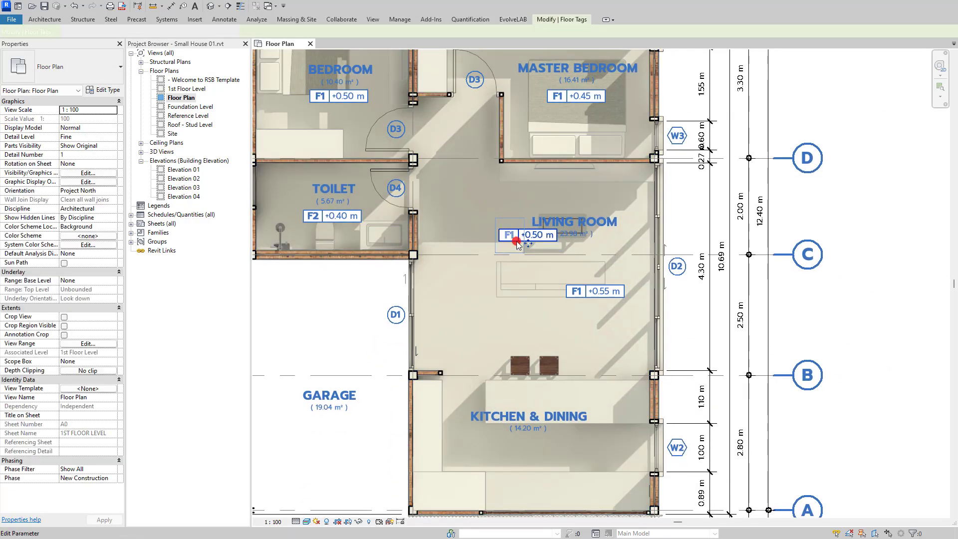
# - Move the living room's F1 +0.50 m floor tag down over the sofa and centre the LIVING ROOM room tag above it
pyautogui.click(530, 244)
pyautogui.moveTo(524, 276); pyautogui.dragTo(524, 276)
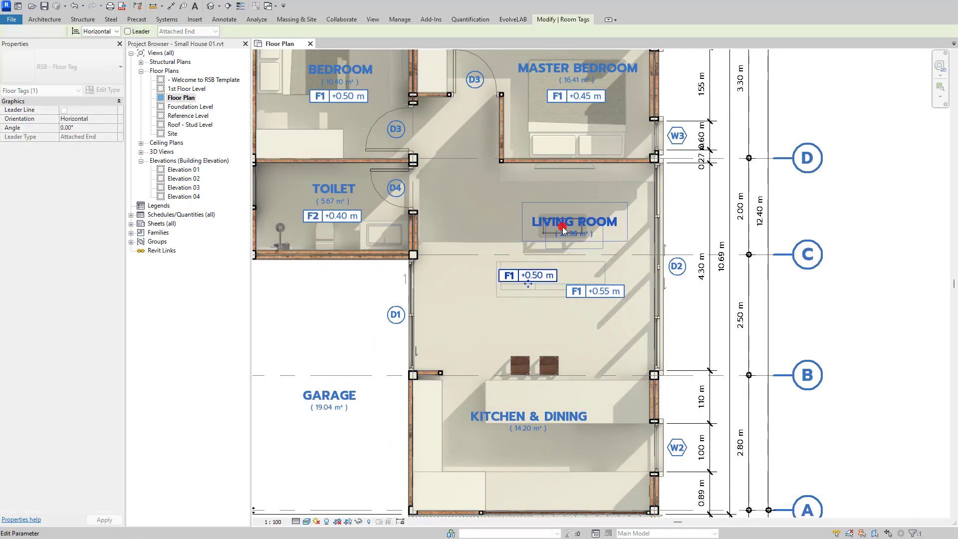
pyautogui.click(572, 238)
pyautogui.moveTo(573, 238); pyautogui.dragTo(527, 268)
# - Move the F1 +0.55 m floor tag from the living room to beneath the KITCHEN & DINING room tag, aligned with the tag above
pyautogui.click(606, 292)
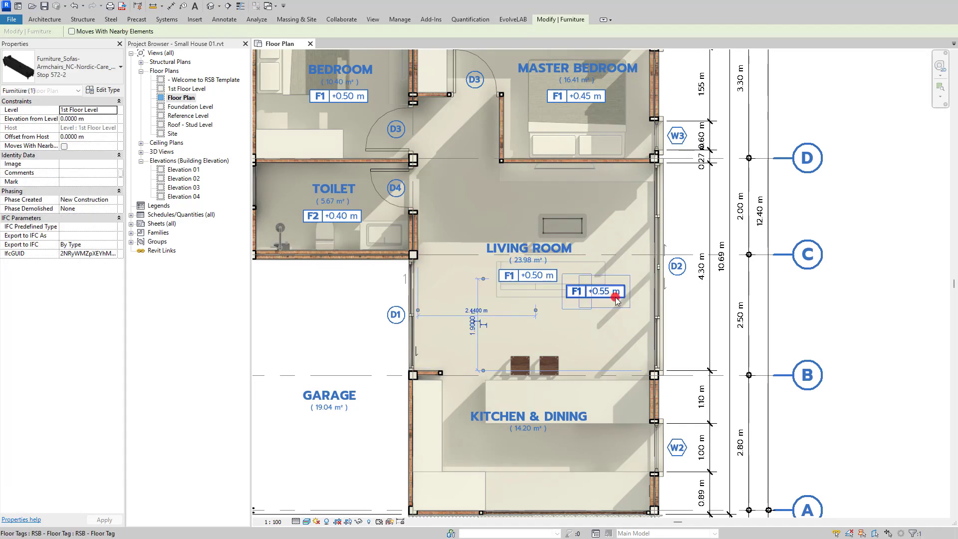
pyautogui.press('Escape')
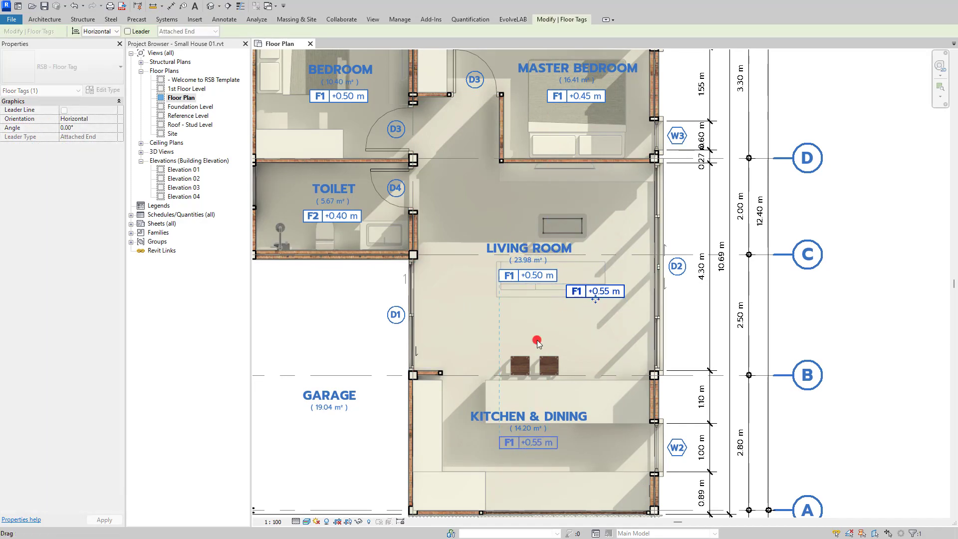
pyautogui.scroll(-4, 577, 305)
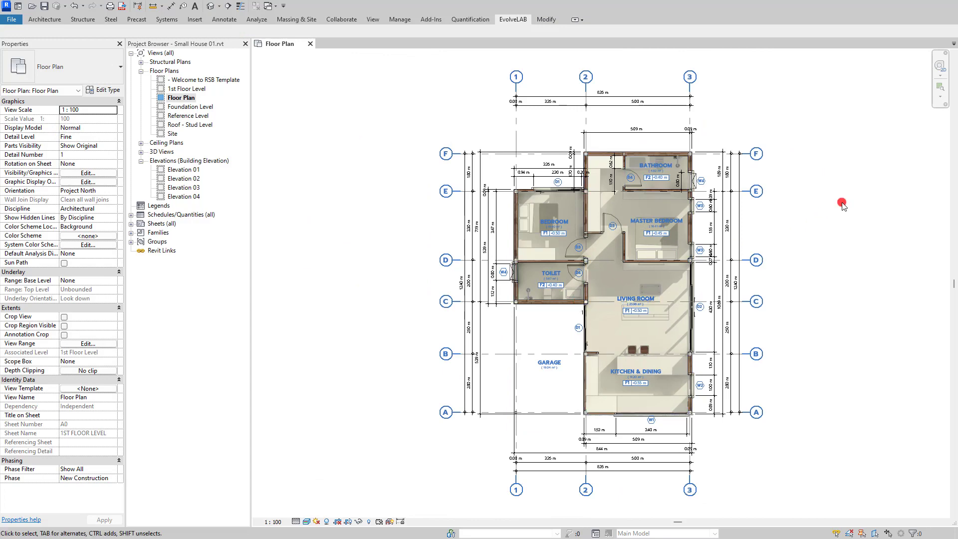
# - Switch to the Glyph window and run the RSB - Enlarged plan bundle on the floor plan
pyautogui.moveTo(842, 200); pyautogui.dragTo(719, 201, button='middle')
pyautogui.hotkey('alt', 'Tab')
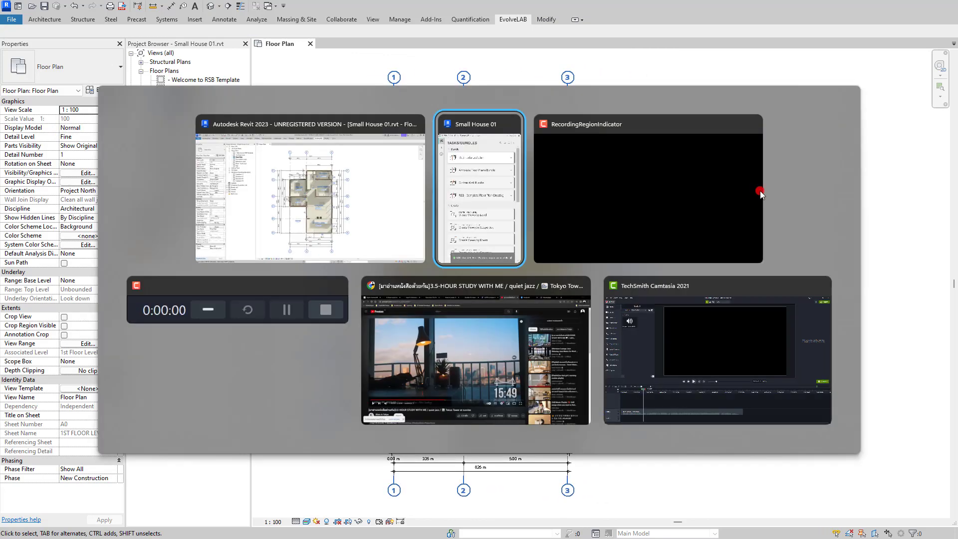
pyautogui.click(353, 244)
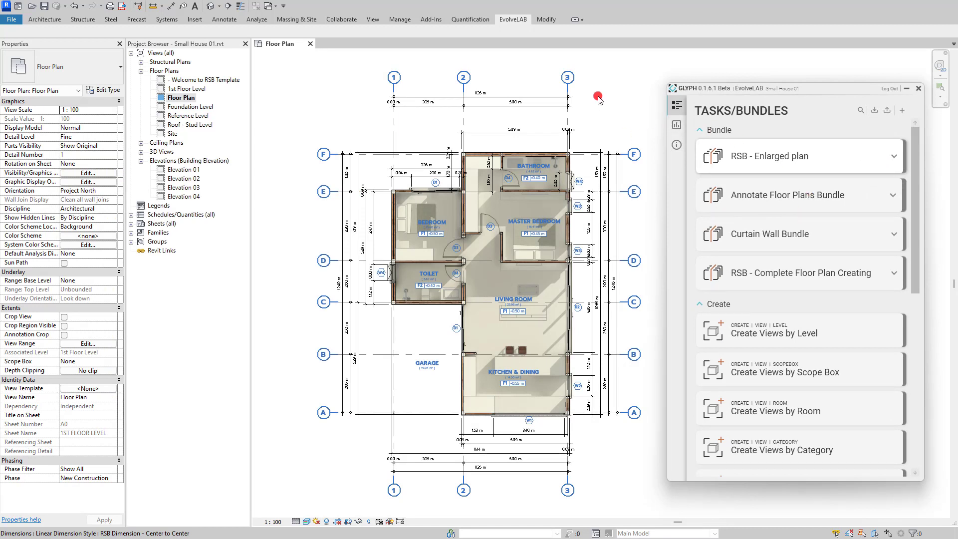
pyautogui.click(869, 157)
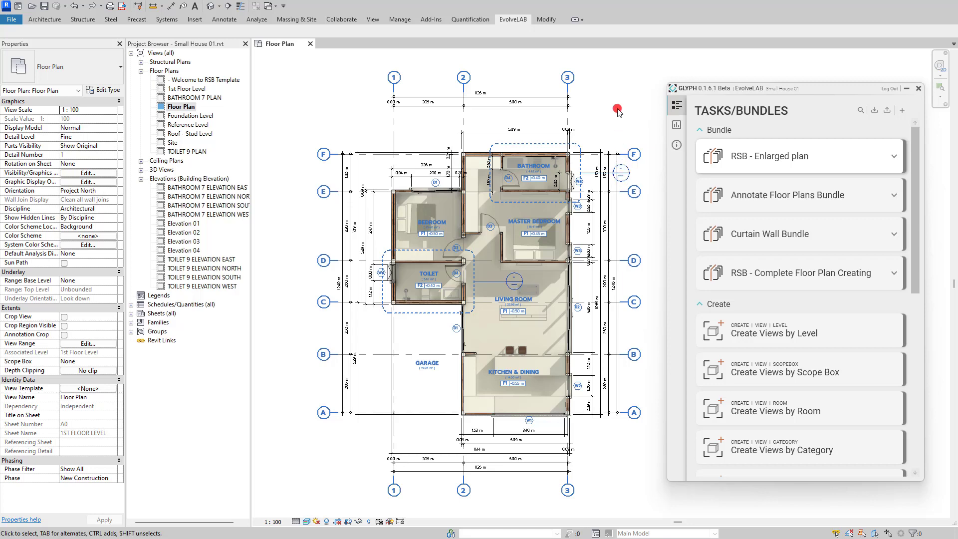
# - Undo the enlarged plan bundle and the kitchen floor tag move, then redo the tag move
pyautogui.hotkey('ctrl', 'z')
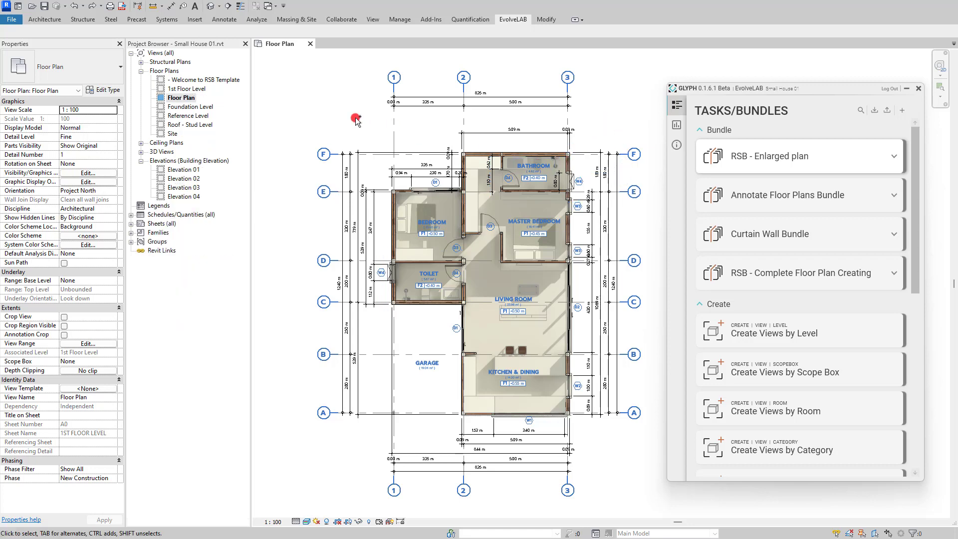
pyautogui.hotkey('ctrl', 'z')
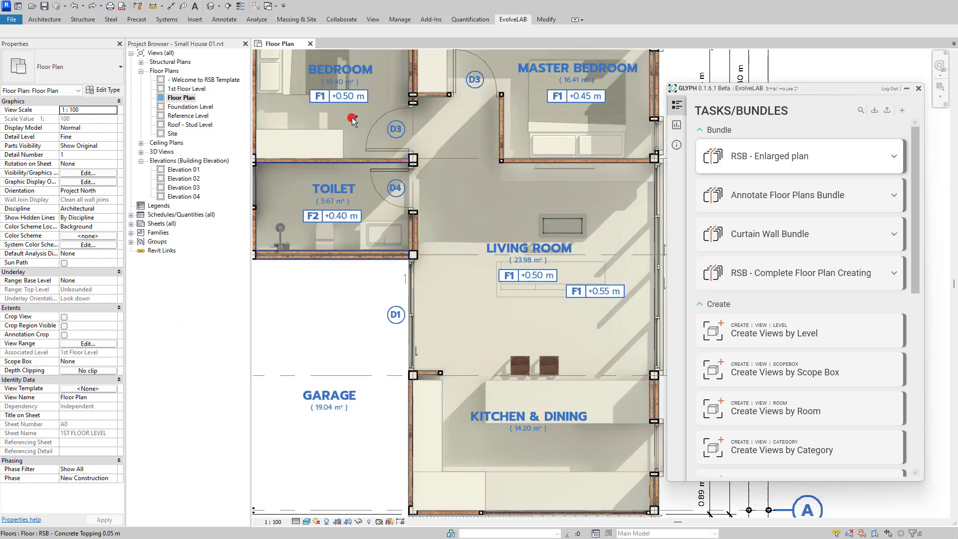
pyautogui.hotkey('ctrl', 'y')
pyautogui.middleClick(458, 136)
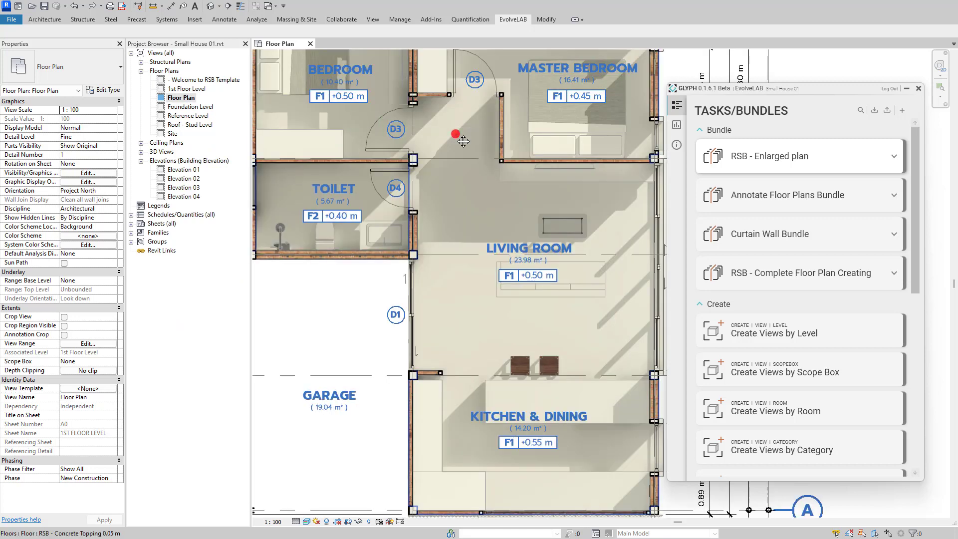
pyautogui.middleClick(458, 137)
pyautogui.moveTo(529, 191); pyautogui.dragTo(392, 192, button='middle')
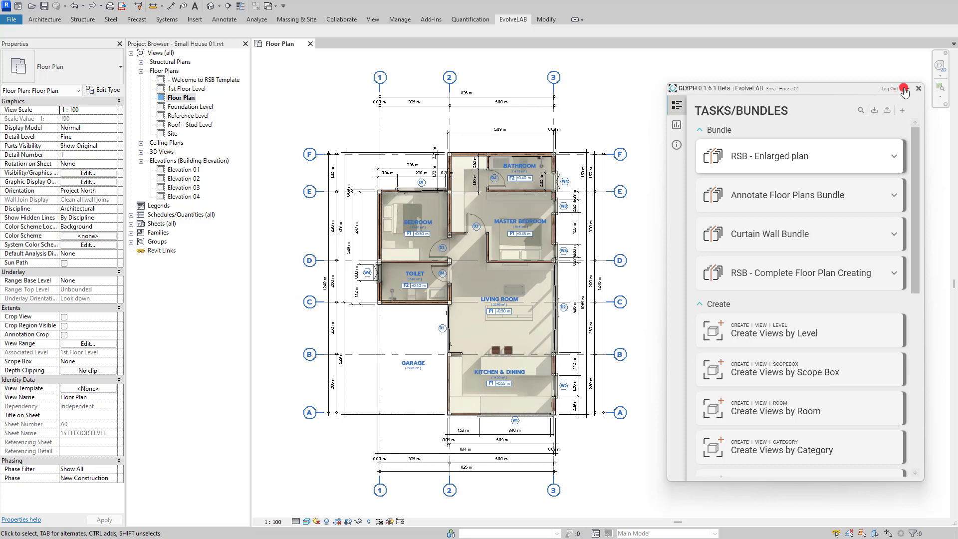
# - Minimize Glyph, open sheet A0 - 1ST FLOOR LEVEL to examine the placed plan, and return to the Floor Plan view
pyautogui.click(904, 90)
pyautogui.middleClick(584, 98)
pyautogui.middleClick(584, 98)
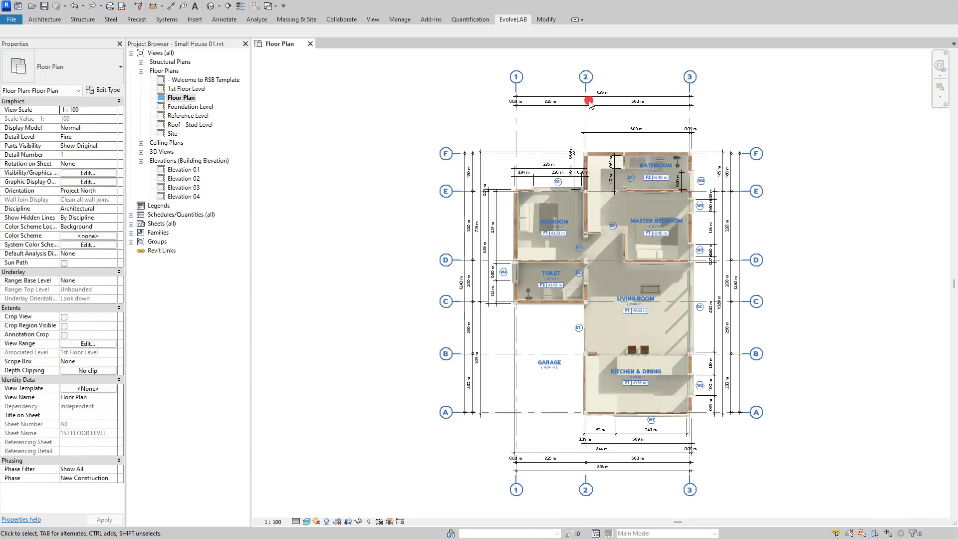
pyautogui.click(131, 223)
pyautogui.doubleClick(185, 232)
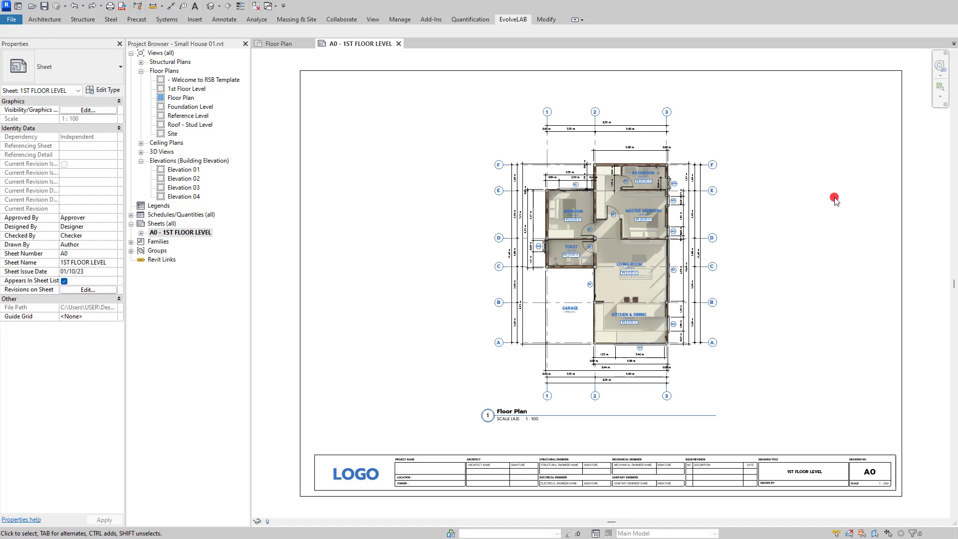
pyautogui.doubleClick(181, 98)
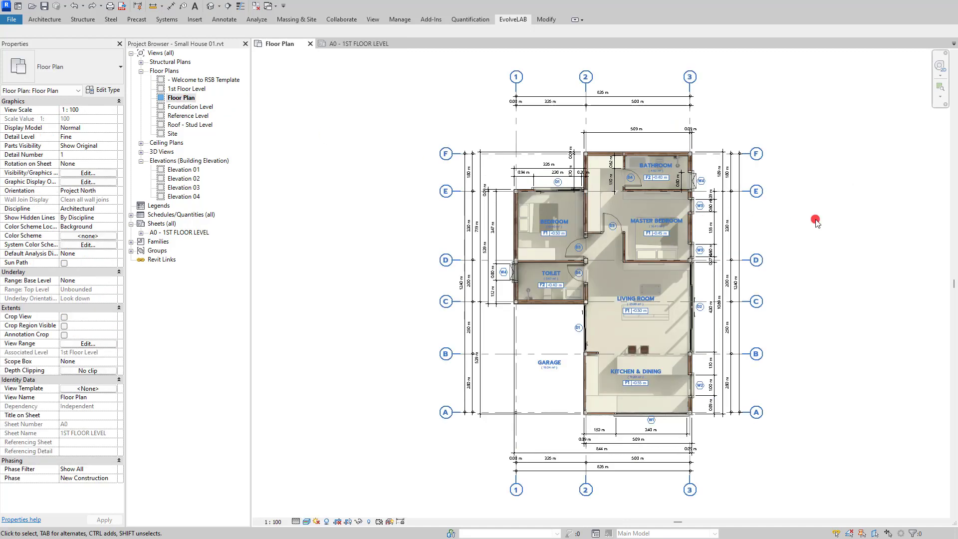
# - Switch to Glyph and rerun the RSB - Enlarged plan bundle to generate bathroom and toilet views and sheets
pyautogui.moveTo(815, 220); pyautogui.dragTo(679, 217, button='middle')
pyautogui.hotkey('alt', 'Tab')
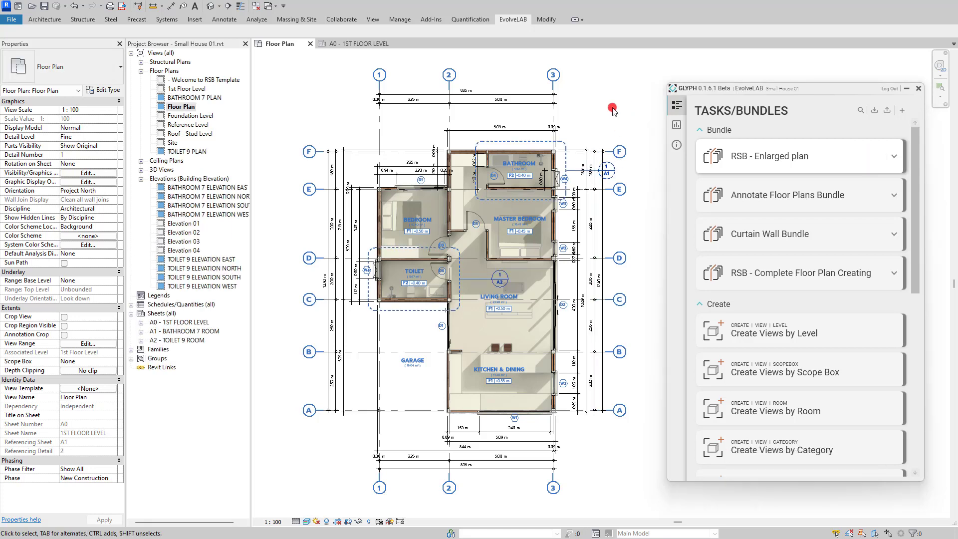
# - Minimize Glyph and move the bathroom callout's A1 head diagonally outside the callout's upper-right corner, clear of the dimensions
pyautogui.click(564, 146)
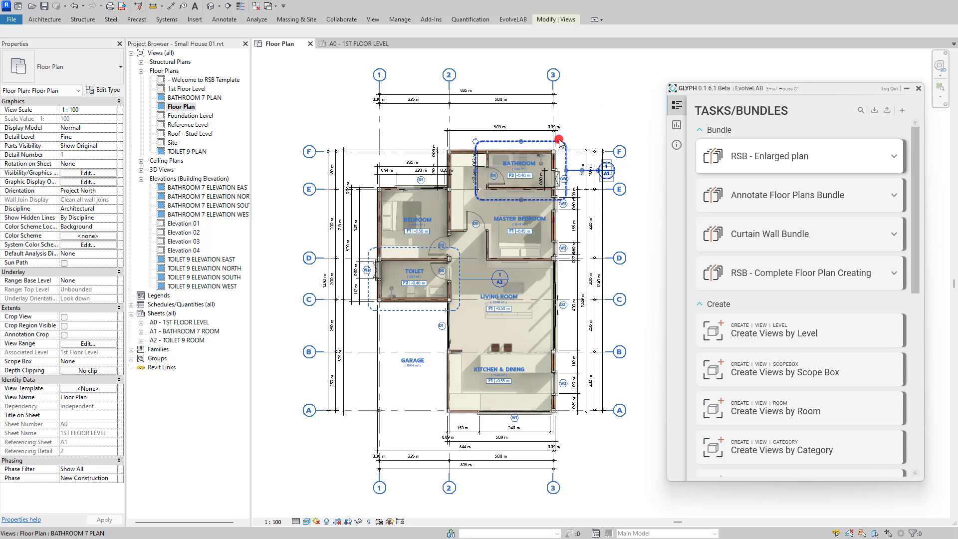
pyautogui.click(906, 90)
pyautogui.scroll(4, 582, 147)
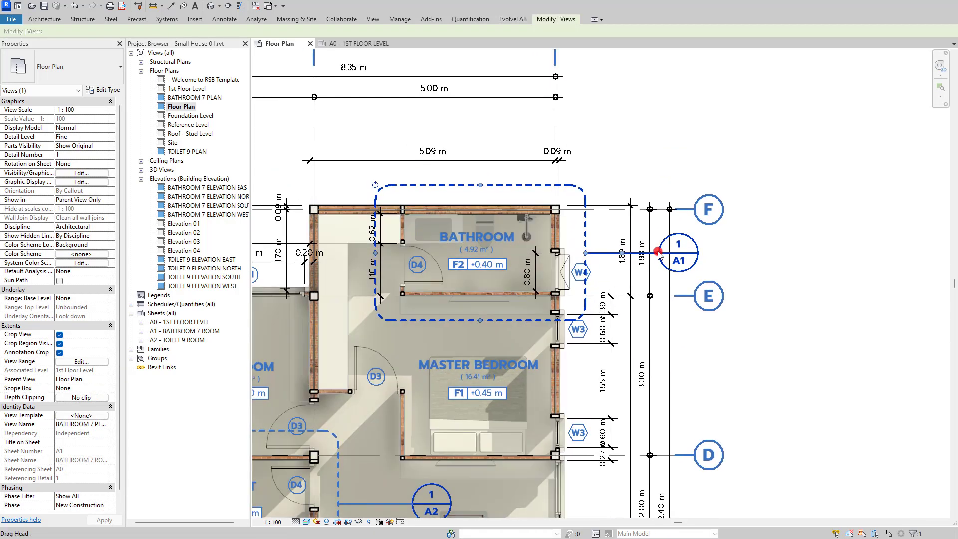
pyautogui.moveTo(615, 178); pyautogui.dragTo(612, 158)
pyautogui.press('Escape')
# - Move the toilet callout's A2 head out of the living room to just outside the callout's lower-left corner
pyautogui.scroll(-3, 554, 271)
pyautogui.moveTo(554, 272); pyautogui.dragTo(684, 184, button='middle')
pyautogui.scroll(2, 549, 293)
pyautogui.click(725, 269)
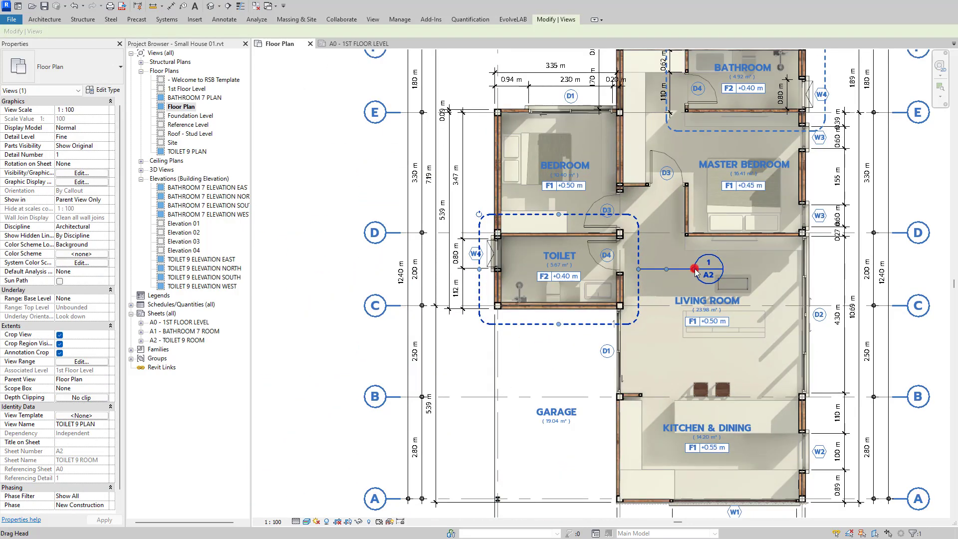
pyautogui.moveTo(709, 259); pyautogui.dragTo(471, 333)
pyautogui.press('Escape')
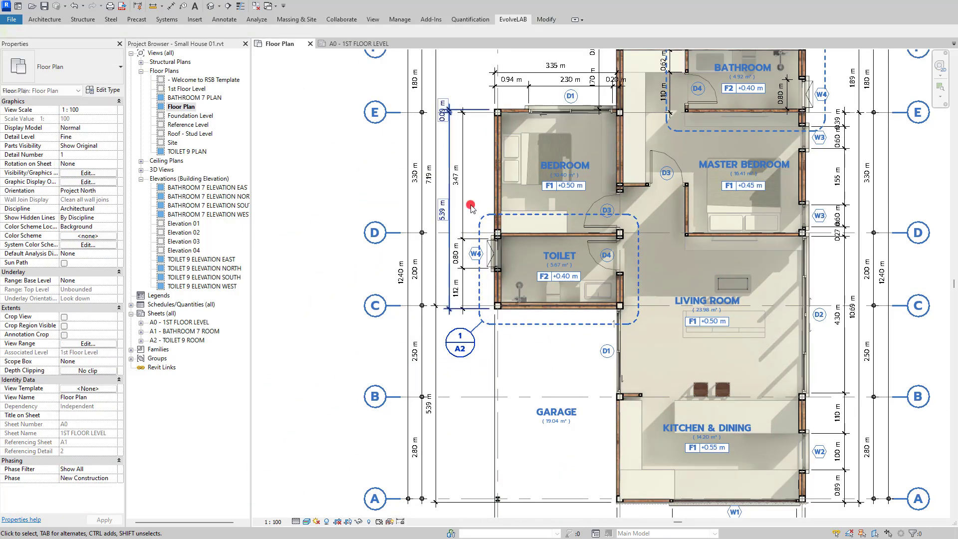
pyautogui.middleClick(473, 204)
pyautogui.middleClick(473, 203)
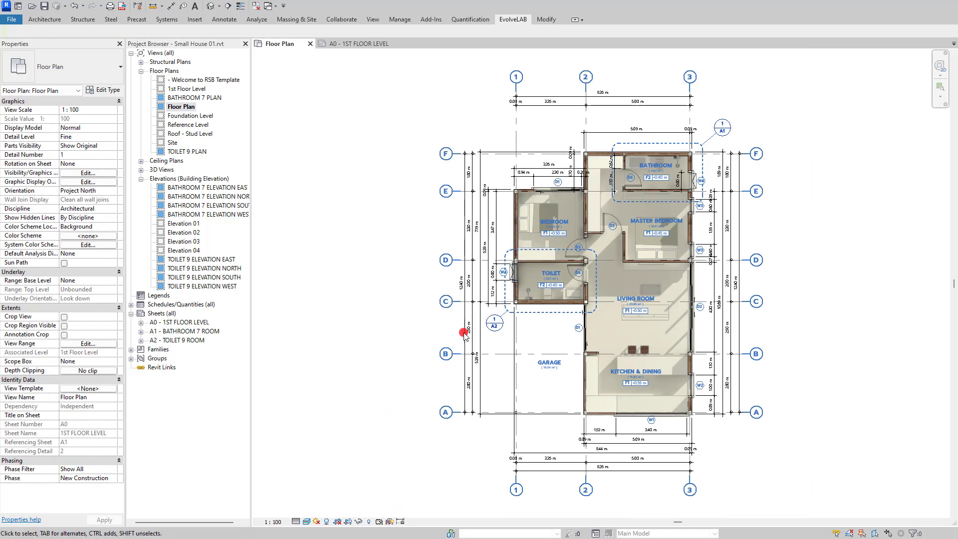
# - Open the TOILET 9 PLAN view from its callout and delete the duplicate dimension overlapping the string beside the window
pyautogui.doubleClick(495, 324)
pyautogui.scroll(5, 531, 282)
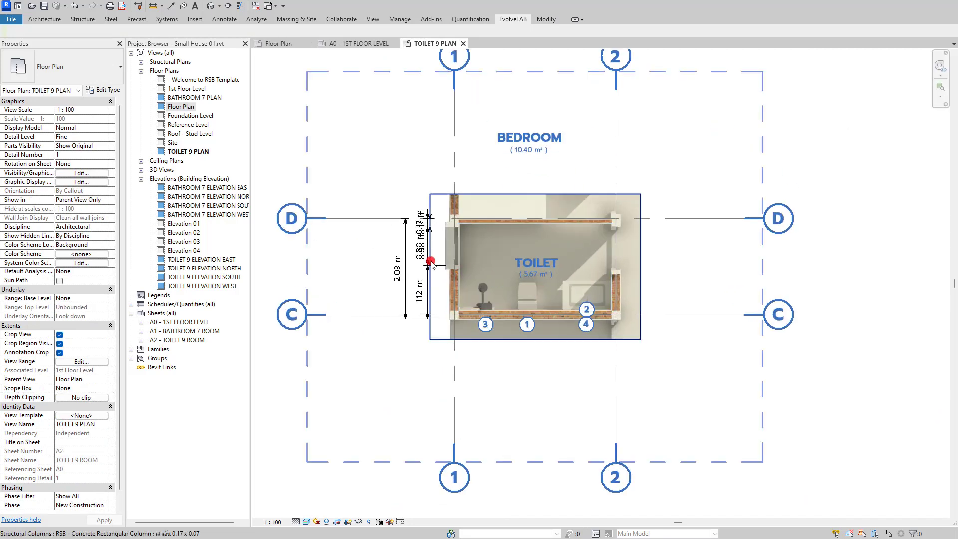
pyautogui.click(455, 257)
pyautogui.press('Delete')
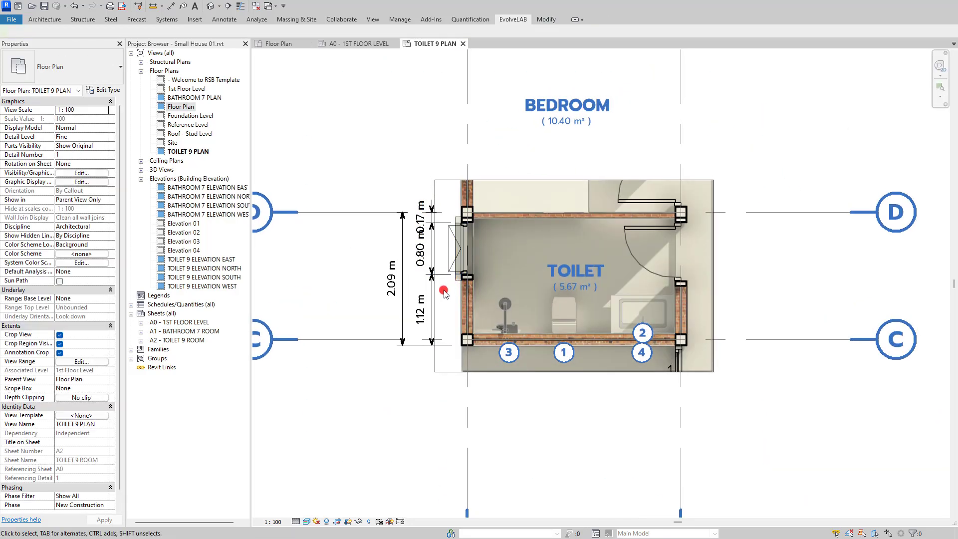
# - Move both vertical dimension strings of the toilet plan farther outward from the window wall
pyautogui.click(430, 291)
pyautogui.moveTo(402, 298); pyautogui.dragTo(367, 298)
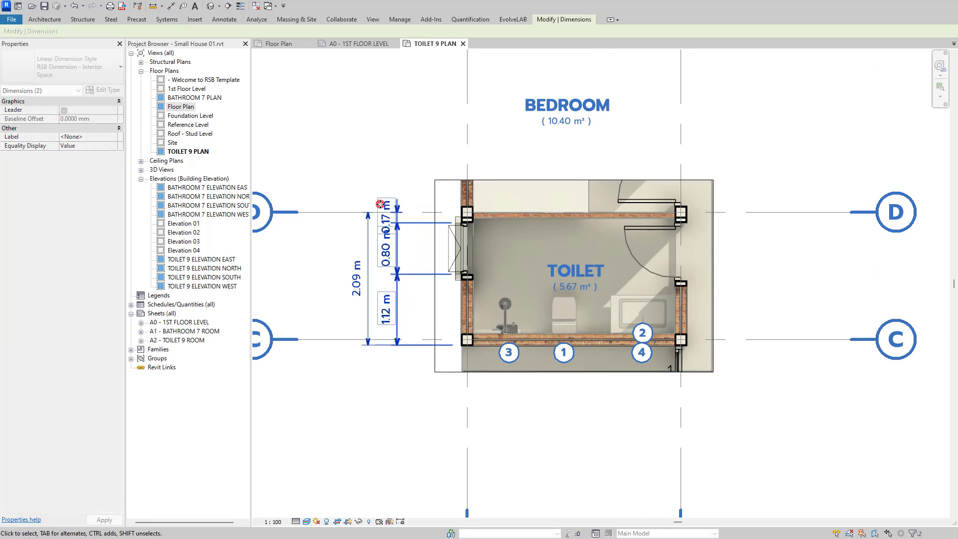
# - Hide the crop region of the toilet plan and delete the BEDROOM room tag outside the cropped area
pyautogui.click(353, 494)
pyautogui.moveTo(553, 123); pyautogui.dragTo(592, 166, button='middle')
pyautogui.scroll(1, 545, 157)
pyautogui.click(597, 155)
pyautogui.press('Delete')
pyautogui.click(644, 418)
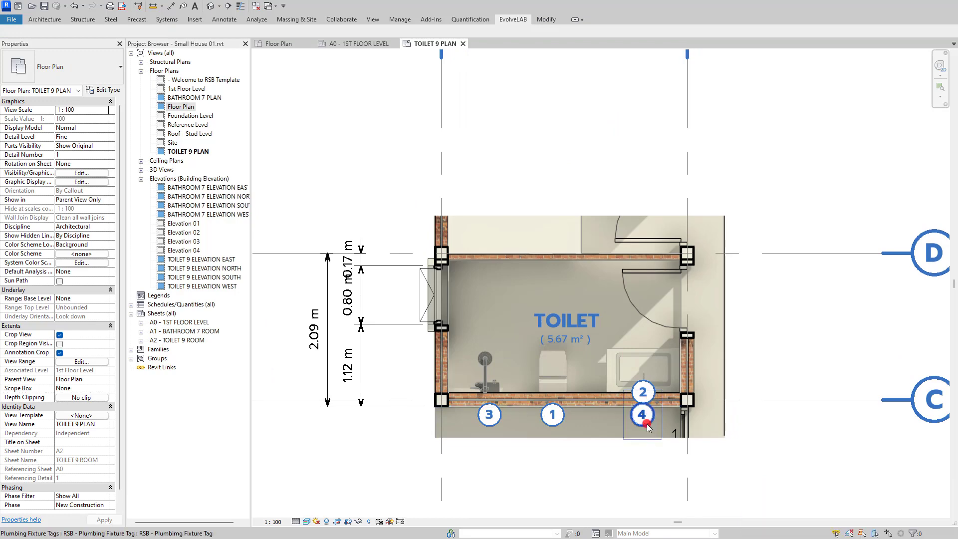
pyautogui.press('Escape')
pyautogui.scroll(-2, 706, 299)
pyautogui.scroll(4, 697, 317)
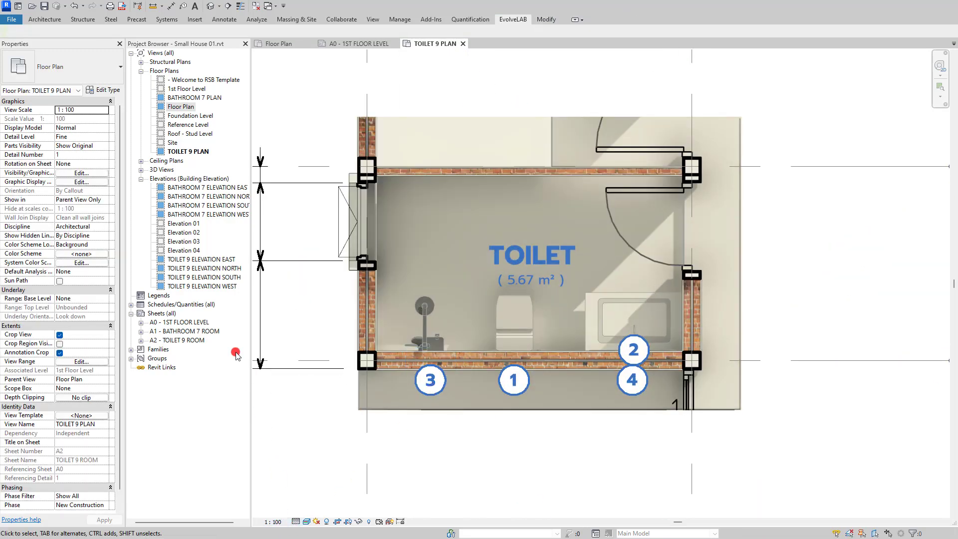
# - Open sheet A1 - BATHROOM 7 ROOM and spread the South, East and West elevation viewports apart across the sheet
pyautogui.click(193, 332)
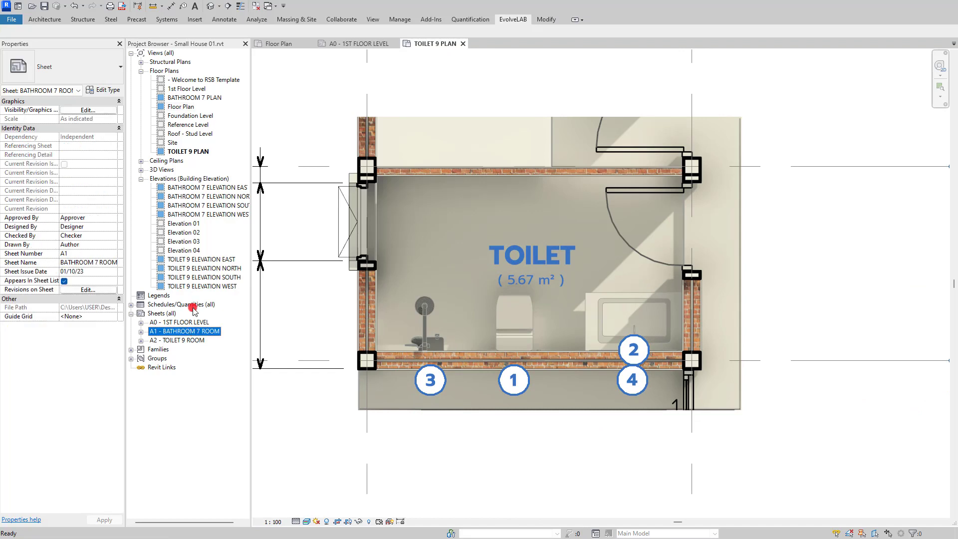
pyautogui.doubleClick(180, 331)
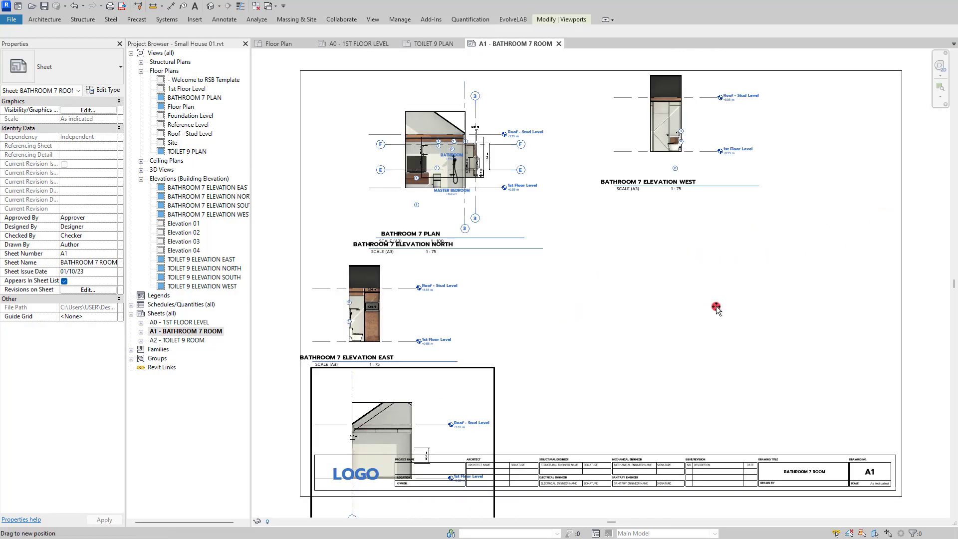
pyautogui.moveTo(716, 307); pyautogui.dragTo(717, 330)
pyautogui.moveTo(372, 323); pyautogui.dragTo(454, 374)
pyautogui.click(522, 281)
pyautogui.moveTo(678, 143); pyautogui.dragTo(709, 196)
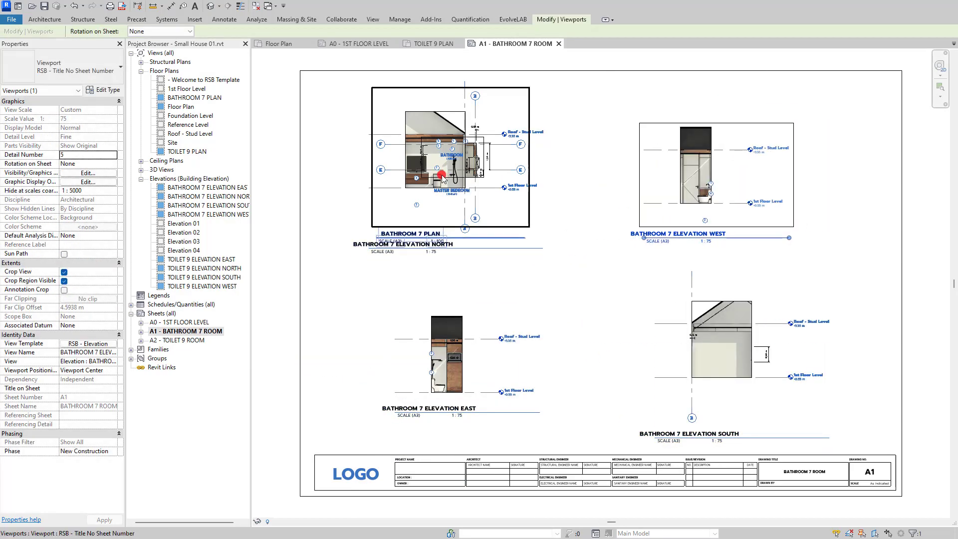
# - Move the bathroom plan to the sheet's upper-left corner and space the North, West and East elevations evenly beside and below it
pyautogui.moveTo(442, 175); pyautogui.dragTo(395, 184)
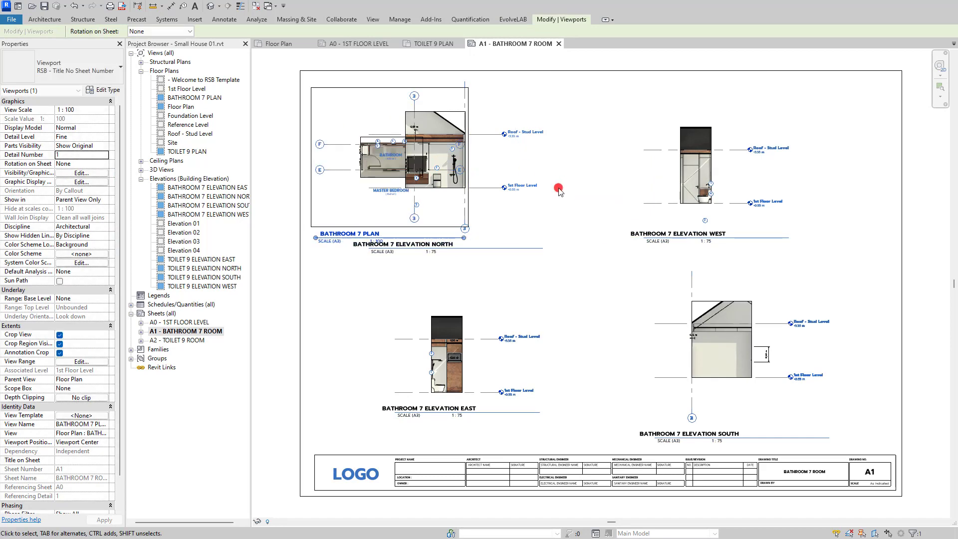
pyautogui.moveTo(558, 190); pyautogui.dragTo(651, 178)
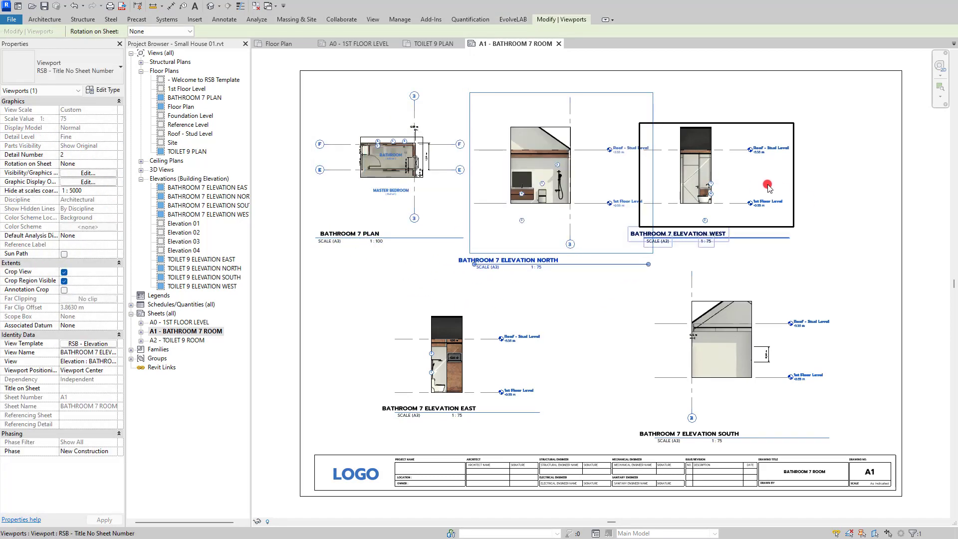
pyautogui.moveTo(768, 185); pyautogui.dragTo(826, 186)
pyautogui.moveTo(579, 194); pyautogui.dragTo(618, 192)
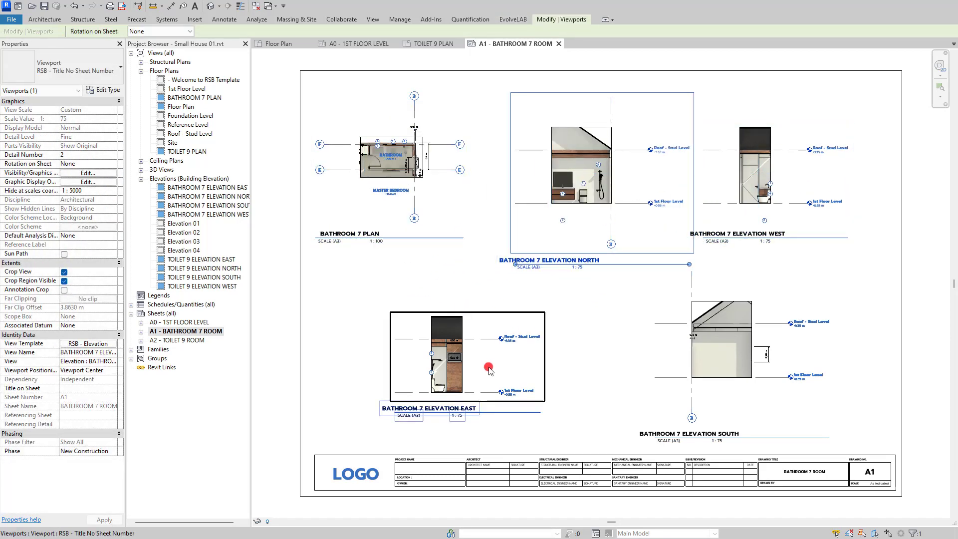
pyautogui.moveTo(489, 368); pyautogui.dragTo(579, 358)
pyautogui.moveTo(824, 312); pyautogui.dragTo(703, 319, button='middle')
pyautogui.moveTo(841, 281); pyautogui.dragTo(901, 274, button='middle')
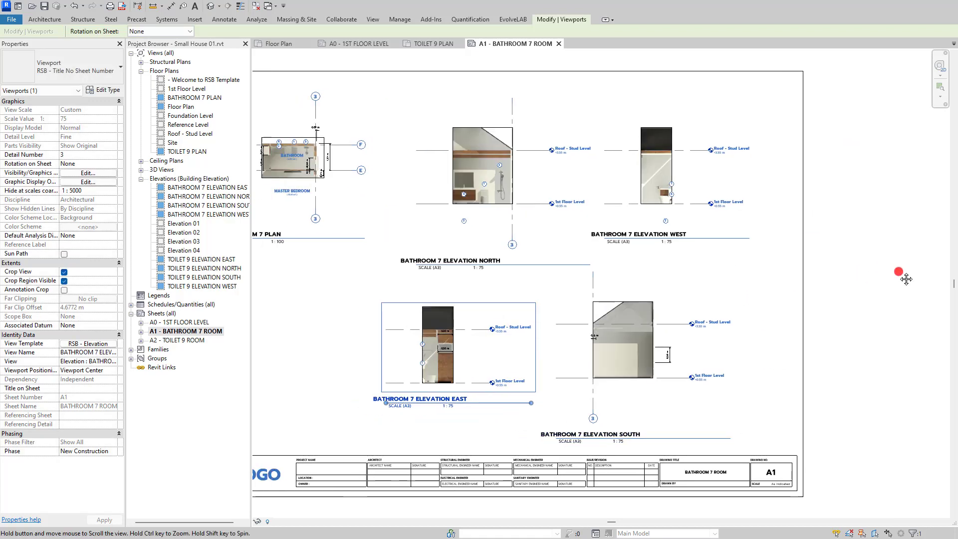
# - Place the South elevation's title directly beneath its view and nudge all four bathroom elevation viewports slightly left
pyautogui.click(786, 252)
pyautogui.moveTo(655, 433); pyautogui.dragTo(726, 403)
pyautogui.moveTo(813, 320); pyautogui.dragTo(541, 202)
pyautogui.press('Left')
pyautogui.press('Left')
pyautogui.press('Left')
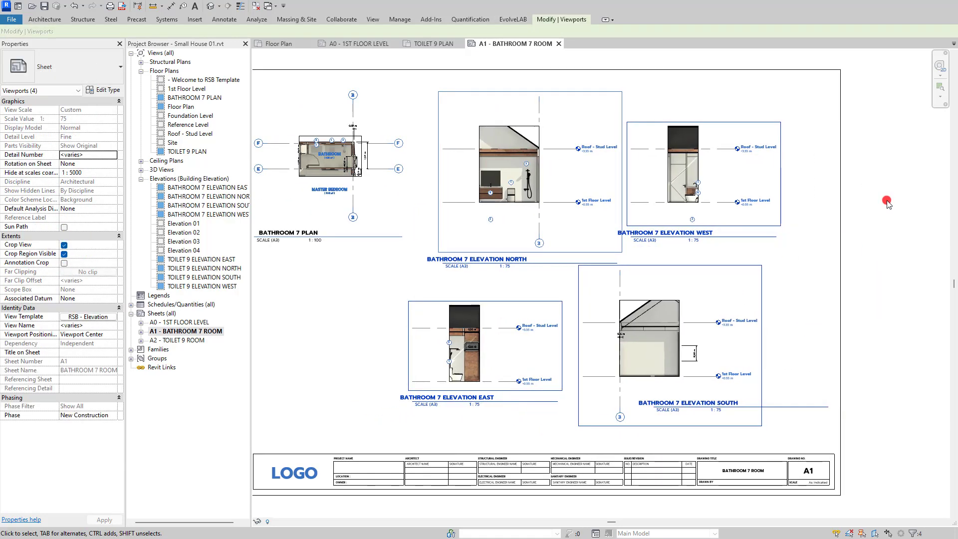
pyautogui.click(888, 201)
pyautogui.middleClick(887, 201)
pyautogui.middleClick(888, 201)
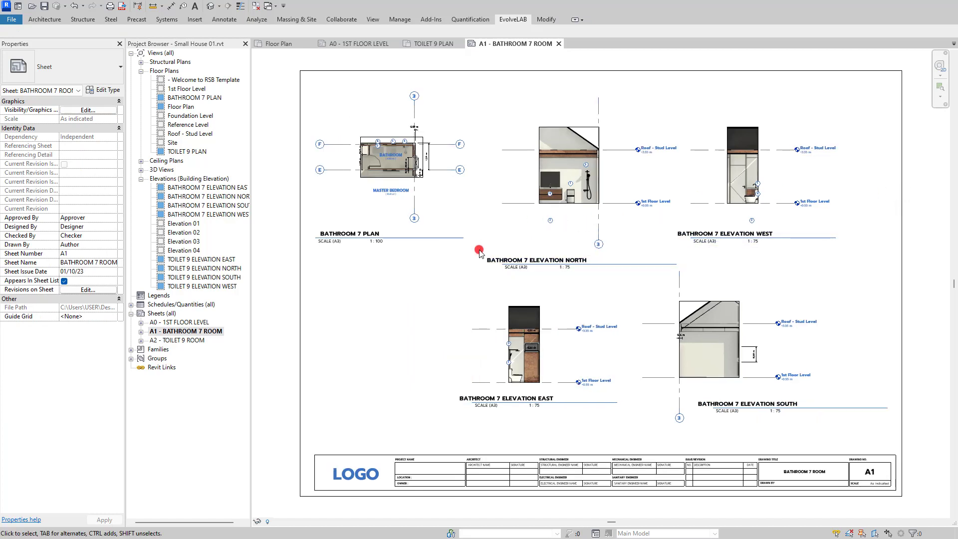
# - Open sheet A2 - TOILET 9 ROOM and move the West elevation to its lower-right area and the South elevation to the lower middle
pyautogui.doubleClick(186, 342)
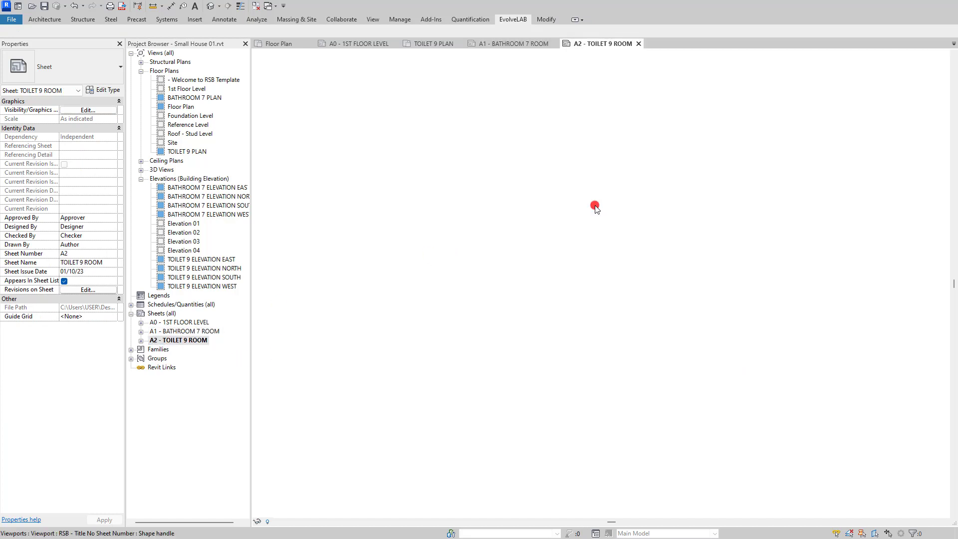
pyautogui.moveTo(429, 151); pyautogui.dragTo(759, 367)
pyautogui.click(512, 224)
pyautogui.moveTo(436, 162); pyautogui.dragTo(483, 370)
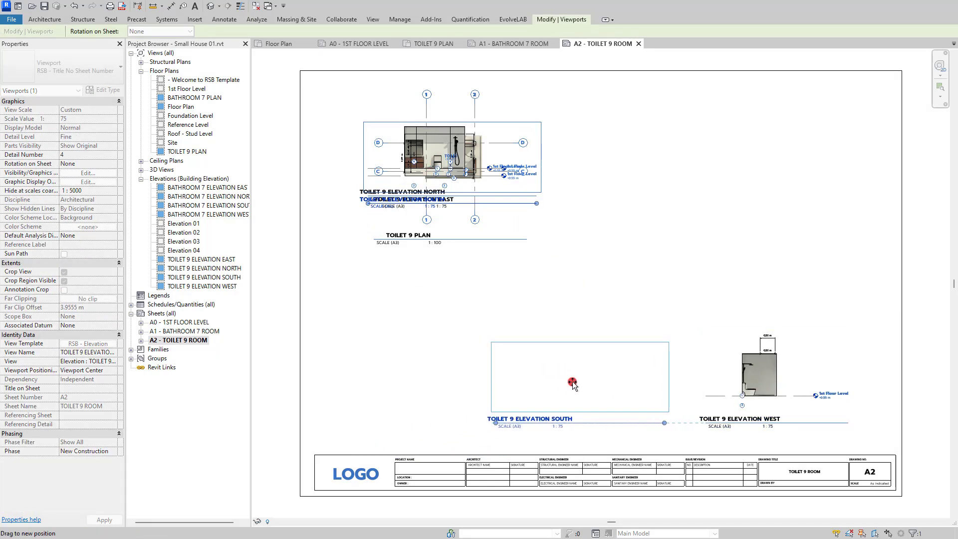
pyautogui.click(623, 265)
# - Separate the overlapping toilet plan, North and East elevation viewports and rearrange them across the sheet
pyautogui.moveTo(437, 155); pyautogui.dragTo(774, 218)
pyautogui.click(605, 143)
pyautogui.moveTo(439, 154); pyautogui.dragTo(412, 188)
pyautogui.click(626, 140)
pyautogui.click(603, 132)
pyautogui.moveTo(814, 145); pyautogui.dragTo(584, 386)
pyautogui.moveTo(598, 243); pyautogui.dragTo(598, 201)
pyautogui.click(610, 128)
pyautogui.moveTo(751, 173); pyautogui.dragTo(796, 181)
pyautogui.click(574, 202)
pyautogui.click(451, 169)
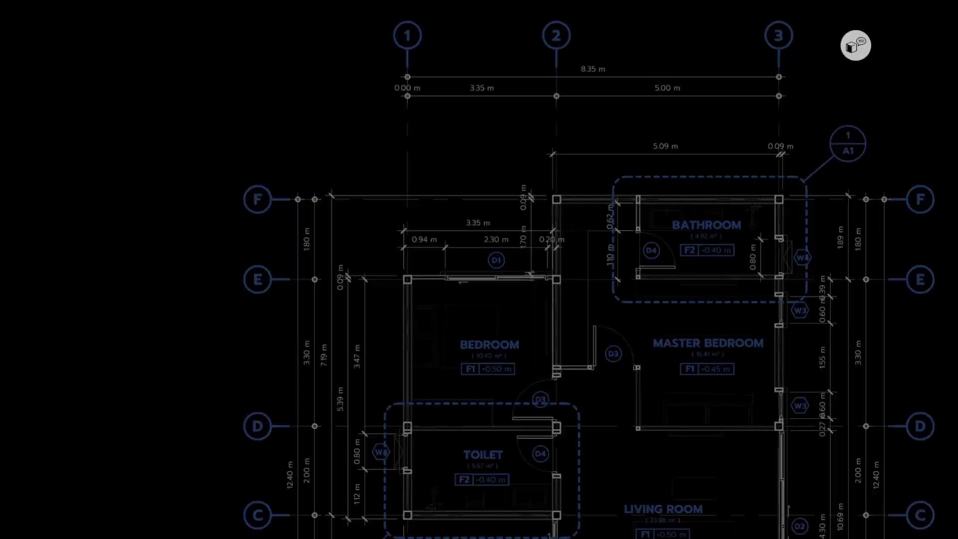